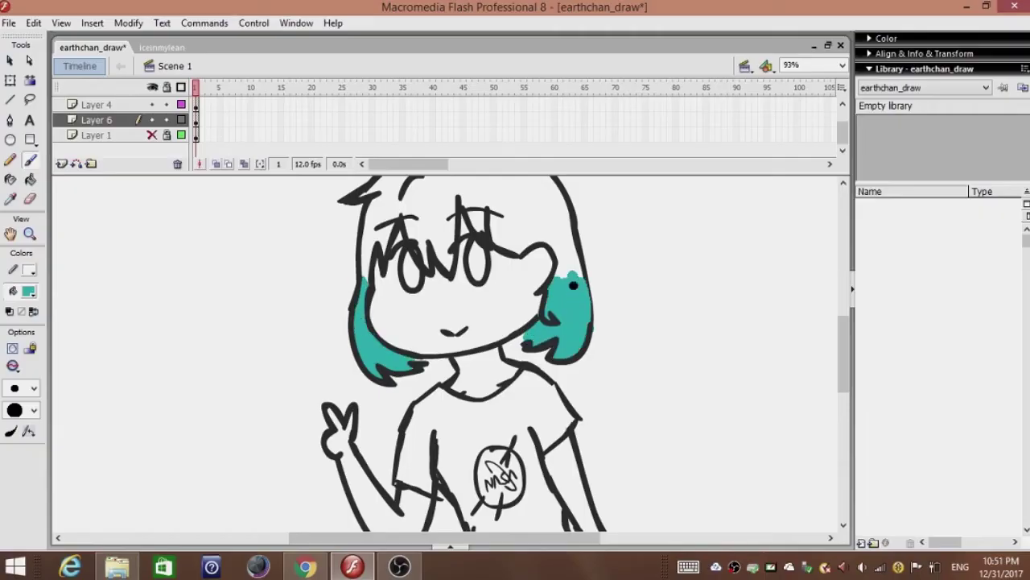
# Step: Brush teal over the upper part of the character's hair on Layer 6
pyautogui.scroll(2, 451, 354)
pyautogui.moveTo(369, 264)
pyautogui.mouseDown()
pyautogui.moveTo(366, 326)
pyautogui.moveTo(419, 205)
pyautogui.moveTo(450, 266)
pyautogui.moveTo(508, 197)
pyautogui.moveTo(532, 211)
pyautogui.moveTo(548, 274)
pyautogui.mouseUp()
pyautogui.moveTo(840, 326); pyautogui.dragTo(840, 323)
# Step: Paint green landmass-like patches over the teal hair on both sides, the fringe and the lower ends
pyautogui.click(29, 290)
pyautogui.click(75, 339)
pyautogui.moveTo(533, 266)
pyautogui.mouseDown()
pyautogui.moveTo(556, 256)
pyautogui.moveTo(538, 243)
pyautogui.moveTo(581, 369)
pyautogui.mouseUp()
pyautogui.moveTo(413, 250)
pyautogui.mouseDown()
pyautogui.moveTo(374, 264)
pyautogui.moveTo(369, 314)
pyautogui.mouseUp()
pyautogui.moveTo(370, 350); pyautogui.dragTo(382, 402)
pyautogui.moveTo(441, 261); pyautogui.dragTo(391, 249)
pyautogui.moveTo(842, 343); pyautogui.dragTo(843, 334)
# Step: Touch up the hair in teal #00CC99 and paint light cyan highlights across the top of the hair
pyautogui.click(28, 291)
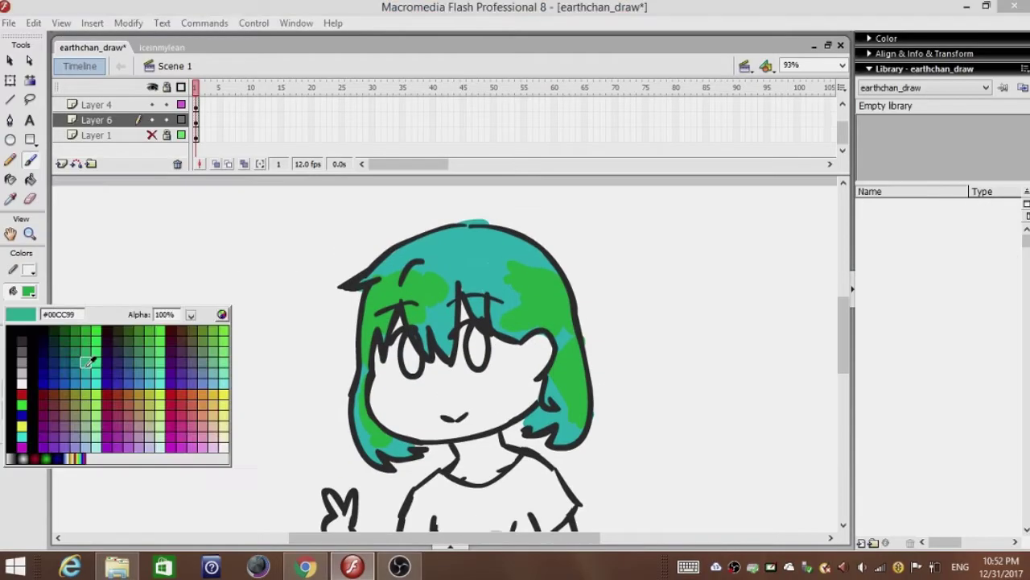
pyautogui.click(87, 367)
pyautogui.click(29, 291)
pyautogui.click(159, 384)
pyautogui.moveTo(421, 272); pyautogui.dragTo(446, 280)
pyautogui.moveTo(471, 279); pyautogui.dragTo(496, 278)
pyautogui.moveTo(843, 334); pyautogui.dragTo(843, 344)
pyautogui.moveTo(383, 226); pyautogui.dragTo(401, 222)
pyautogui.moveTo(844, 340); pyautogui.dragTo(846, 378)
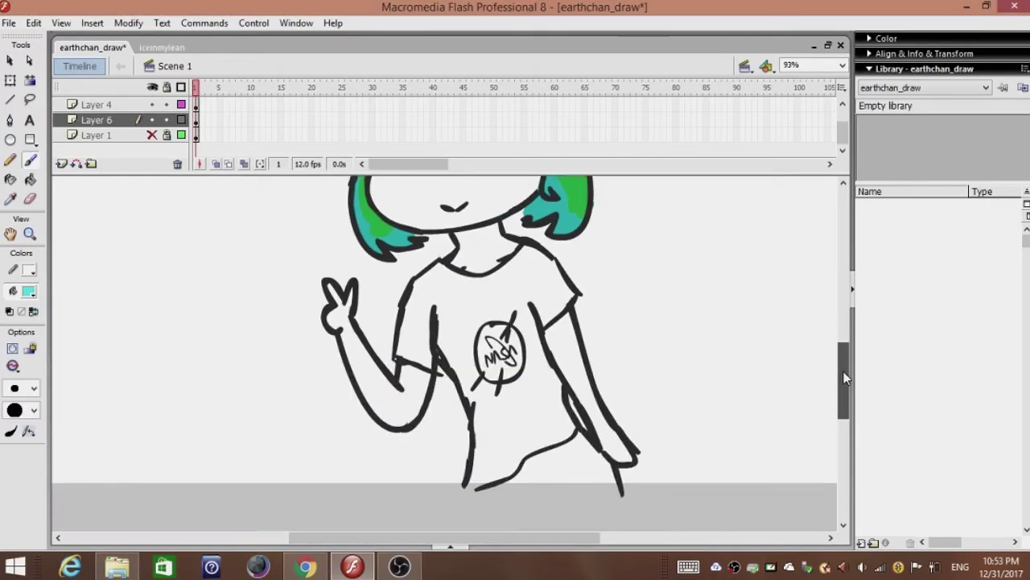
# Step: Mix a pale skin fill colour and paint the face, neck, raised hand and both arms with it
pyautogui.hotkey('ctrl', '-')
pyautogui.hotkey('ctrl', '=')
pyautogui.click(29, 291)
pyautogui.click(219, 314)
pyautogui.click(359, 326)
pyautogui.click(376, 386)
pyautogui.moveTo(387, 269)
pyautogui.mouseDown()
pyautogui.moveTo(397, 306)
pyautogui.moveTo(452, 278)
pyautogui.mouseUp()
pyautogui.moveTo(461, 223)
pyautogui.mouseDown()
pyautogui.moveTo(473, 331)
pyautogui.moveTo(515, 323)
pyautogui.moveTo(526, 271)
pyautogui.moveTo(467, 278)
pyautogui.moveTo(507, 287)
pyautogui.moveTo(491, 395)
pyautogui.mouseUp()
pyautogui.moveTo(844, 354); pyautogui.dragTo(844, 374)
pyautogui.moveTo(559, 363); pyautogui.dragTo(616, 487)
pyautogui.moveTo(339, 338)
pyautogui.mouseDown()
pyautogui.moveTo(356, 395)
pyautogui.moveTo(411, 451)
pyautogui.mouseUp()
# Step: Mix a golden-brown fill colour and paint the irises of both eyes
pyautogui.moveTo(844, 376); pyautogui.dragTo(845, 351)
pyautogui.click(29, 291)
pyautogui.click(140, 404)
pyautogui.moveTo(409, 276); pyautogui.dragTo(414, 303)
pyautogui.click(29, 290)
pyautogui.click(222, 314)
pyautogui.click(540, 237)
pyautogui.click(375, 384)
pyautogui.moveTo(478, 265); pyautogui.dragTo(479, 296)
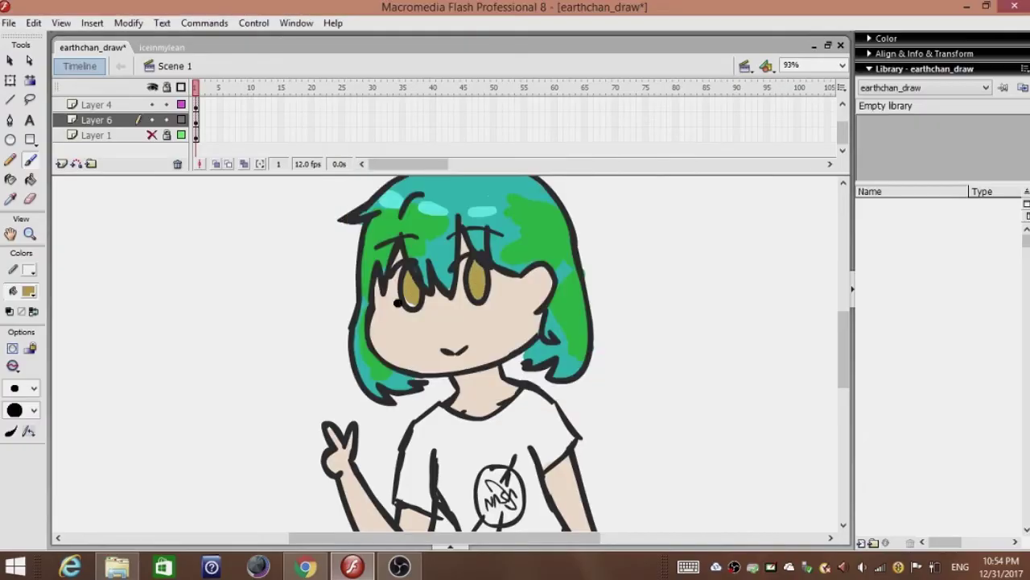
# Step: Paint the round emblem on the shirt with a muted blue fill
pyautogui.moveTo(844, 349); pyautogui.dragTo(844, 358)
pyautogui.click(29, 291)
pyautogui.click(142, 371)
pyautogui.moveTo(491, 443); pyautogui.dragTo(512, 475)
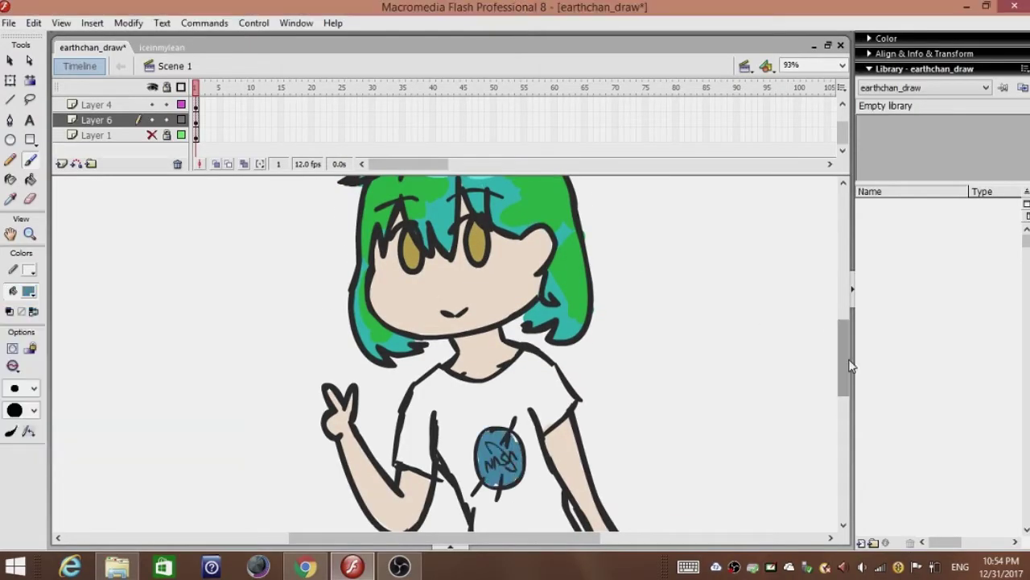
# Step: Add a new layer above Layer 4 and brush a dark red stroke over the shirt emblem
pyautogui.hotkey('ctrl', '=')
pyautogui.click(120, 104)
pyautogui.moveTo(845, 363); pyautogui.dragTo(844, 384)
pyautogui.click(61, 164)
pyautogui.click(29, 290)
pyautogui.click(183, 330)
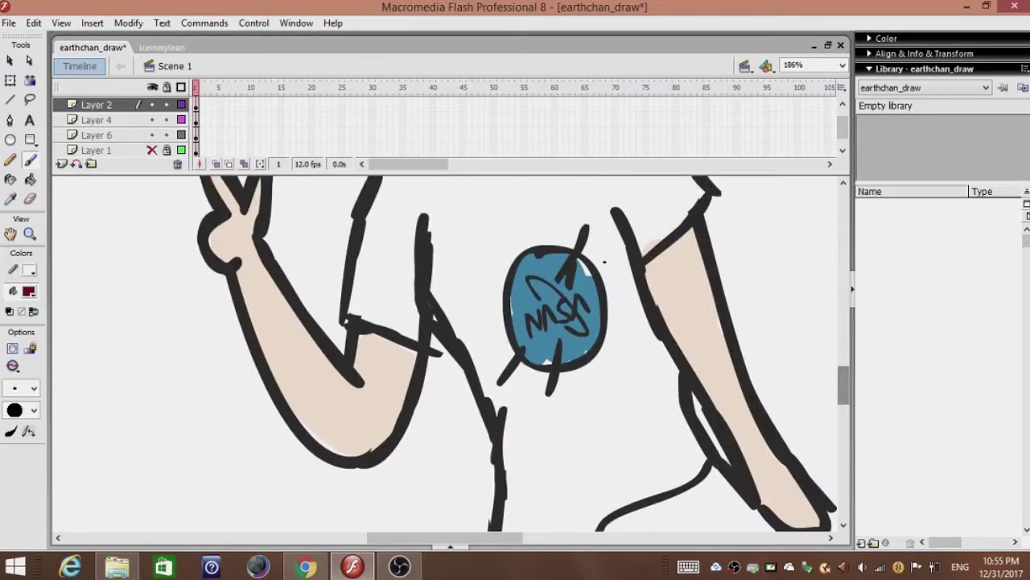
pyautogui.moveTo(557, 281)
pyautogui.mouseDown()
pyautogui.moveTo(585, 239)
pyautogui.moveTo(570, 283)
pyautogui.mouseUp()
# Step: Change the fill colour and brush over the shirt area on Layer 6
pyautogui.hotkey('ctrl', '-')
pyautogui.hotkey('ctrl', '-')
pyautogui.moveTo(839, 372); pyautogui.dragTo(838, 351)
pyautogui.click(29, 290)
pyautogui.click(15, 380)
pyautogui.hotkey('ctrl', '=')
pyautogui.click(121, 135)
pyautogui.moveTo(430, 481); pyautogui.dragTo(432, 439)
pyautogui.scroll(-5, 451, 354)
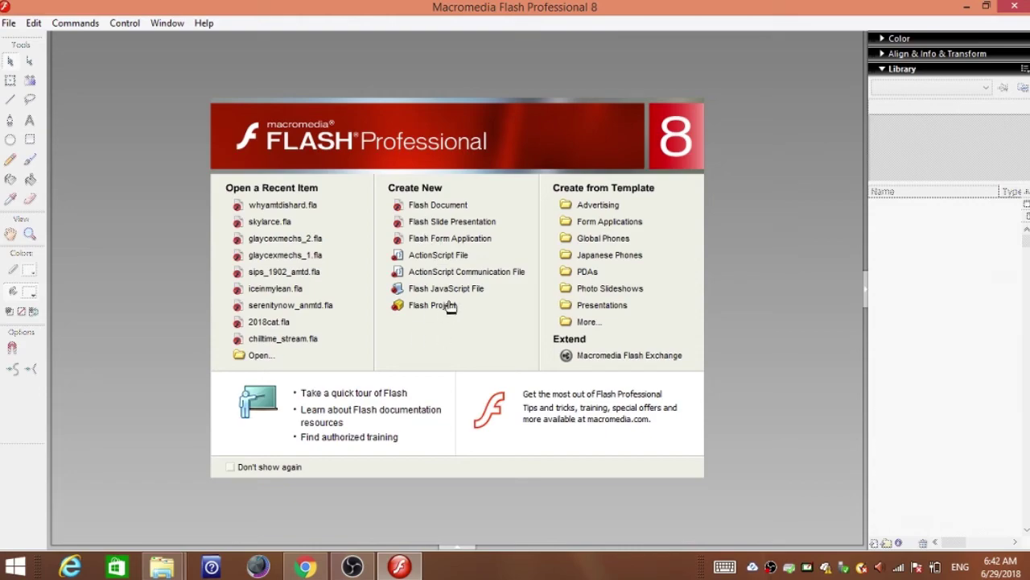
# Step: Create a new Flash document and reduce the timeline's height to give the stage more room
pyautogui.click(430, 210)
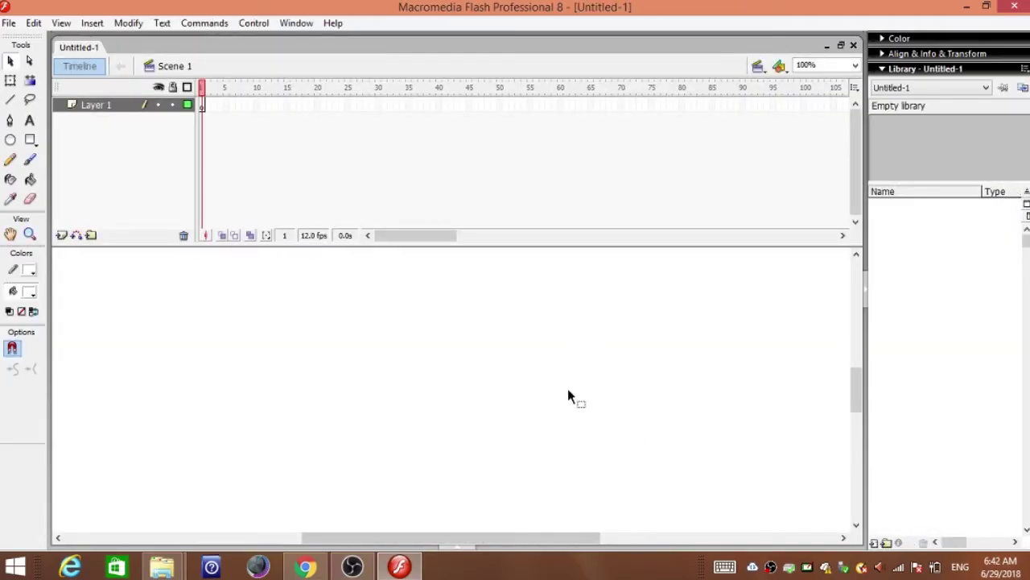
pyautogui.hotkey('ctrl', '-')
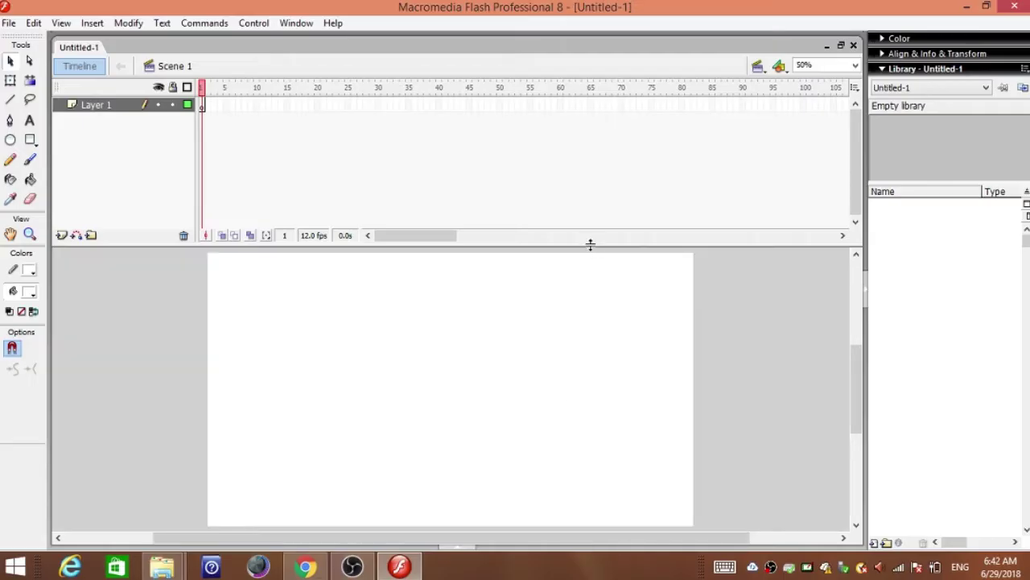
pyautogui.moveTo(591, 243); pyautogui.dragTo(587, 171)
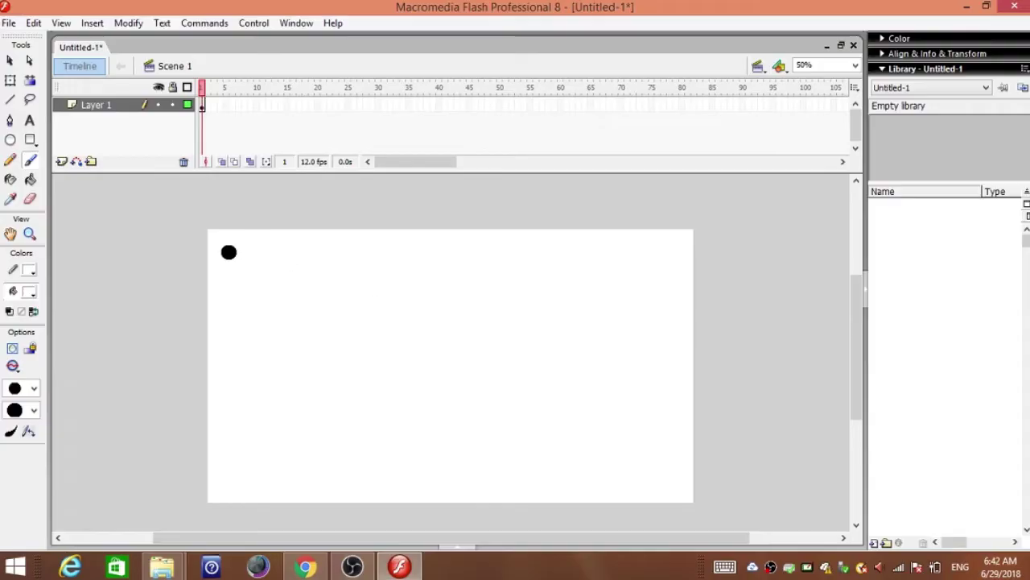
# Step: Set the brush fill to black and draw a rough closed circle in the middle of the stage
pyautogui.click(31, 293)
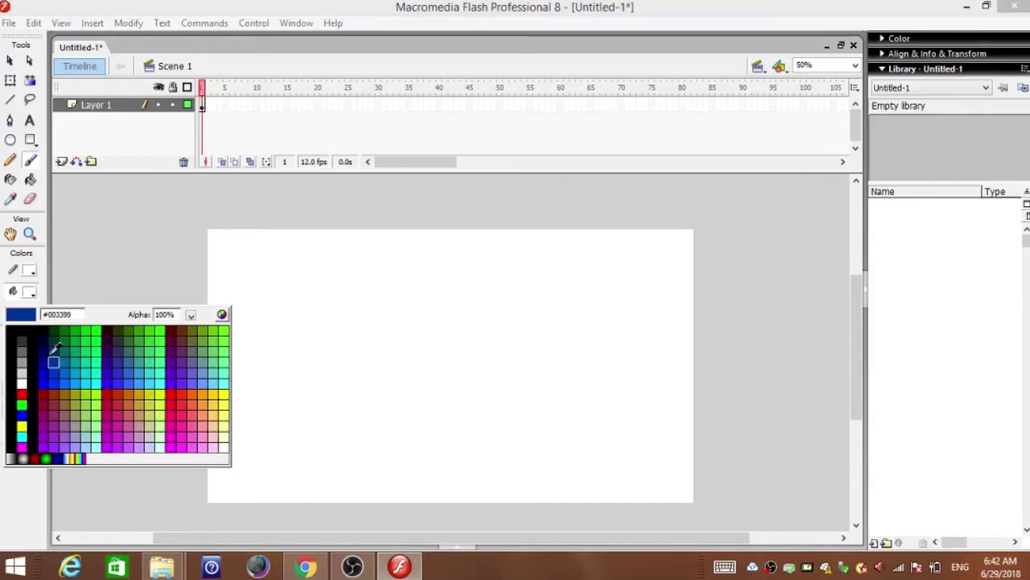
pyautogui.click(22, 328)
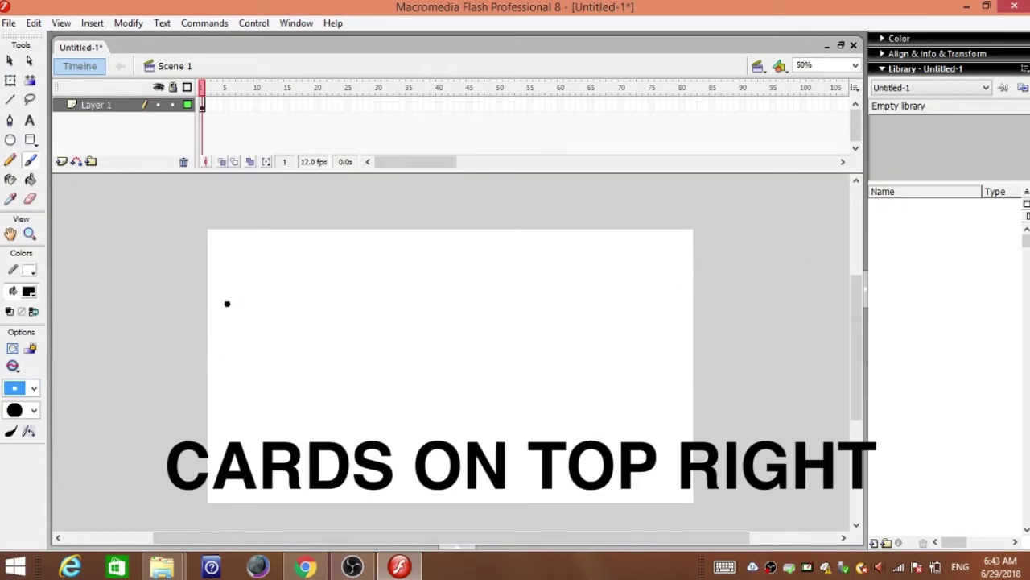
pyautogui.moveTo(416, 283)
pyautogui.mouseDown()
pyautogui.moveTo(357, 301)
pyautogui.moveTo(396, 299)
pyautogui.mouseUp()
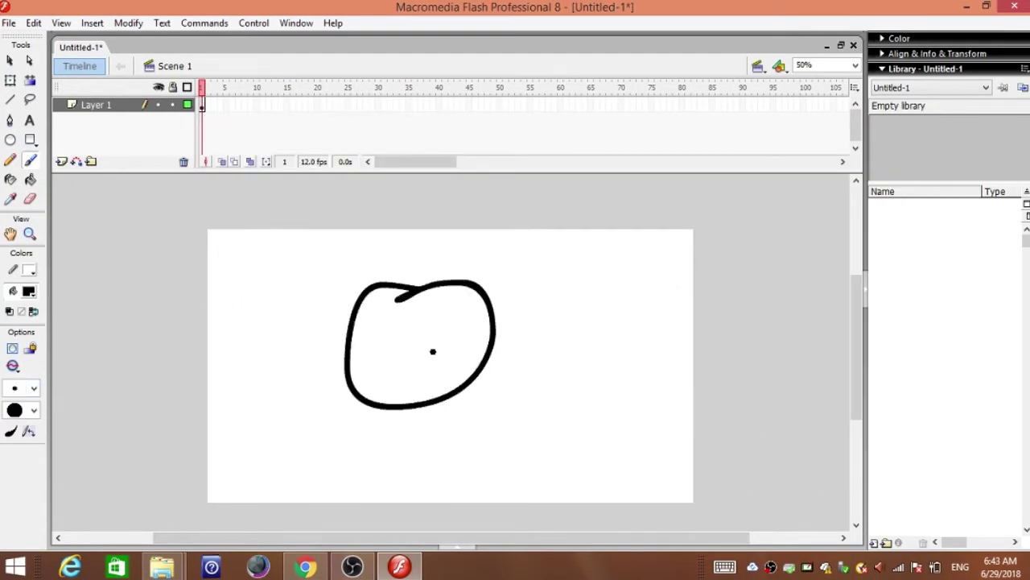
# Step: Brush a cross, loose curved strokes and a vertical line around the upper, right and left edges of the stage
pyautogui.moveTo(548, 197); pyautogui.dragTo(552, 256)
pyautogui.moveTo(487, 232)
pyautogui.mouseDown()
pyautogui.moveTo(616, 237)
pyautogui.moveTo(703, 281)
pyautogui.moveTo(676, 319)
pyautogui.moveTo(709, 438)
pyautogui.mouseUp()
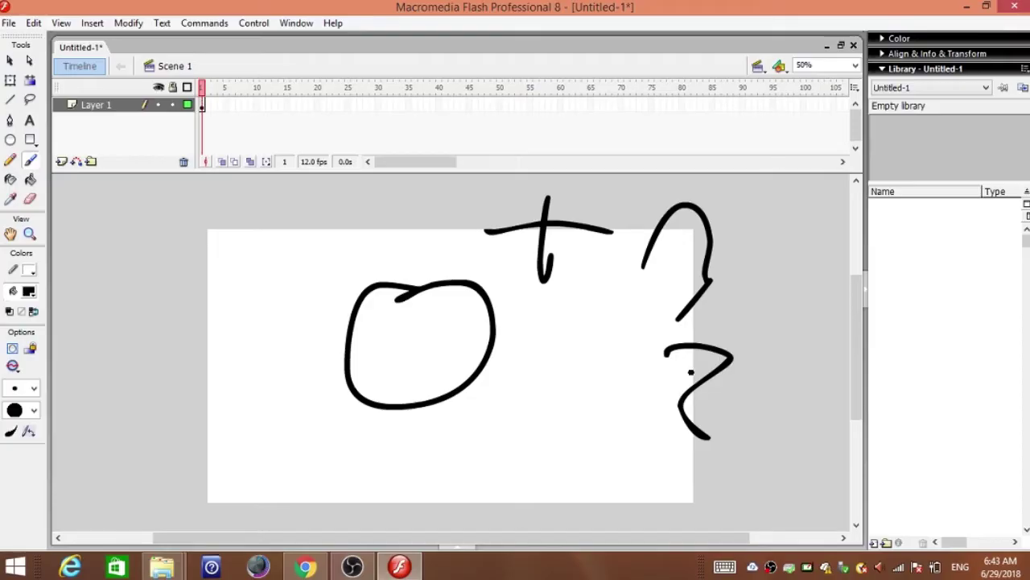
pyautogui.moveTo(683, 332); pyautogui.dragTo(690, 475)
pyautogui.moveTo(223, 239); pyautogui.dragTo(216, 394)
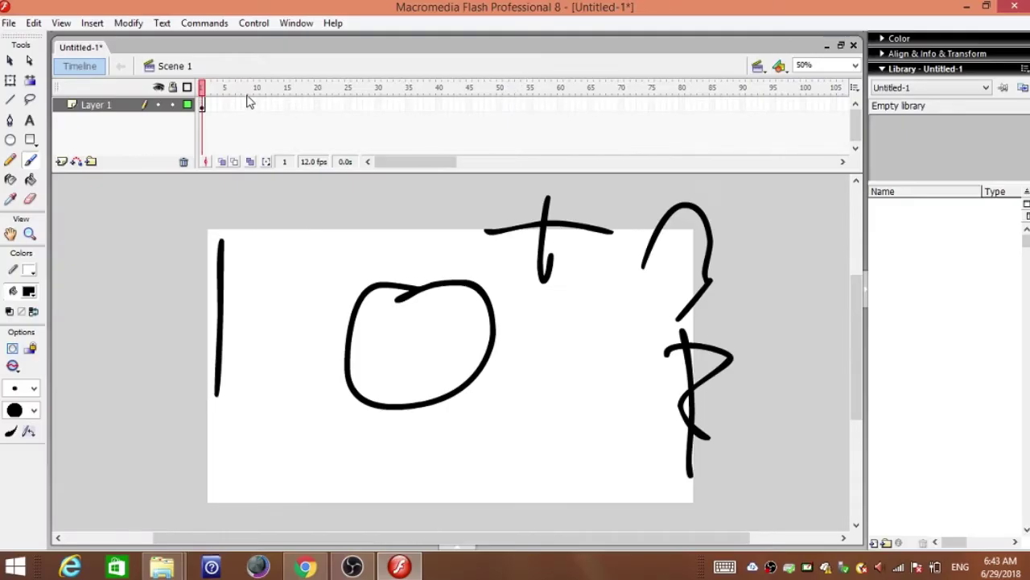
# Step: Brush two small ovals, one above the other, between the vertical line and the large circle
pyautogui.click(250, 105)
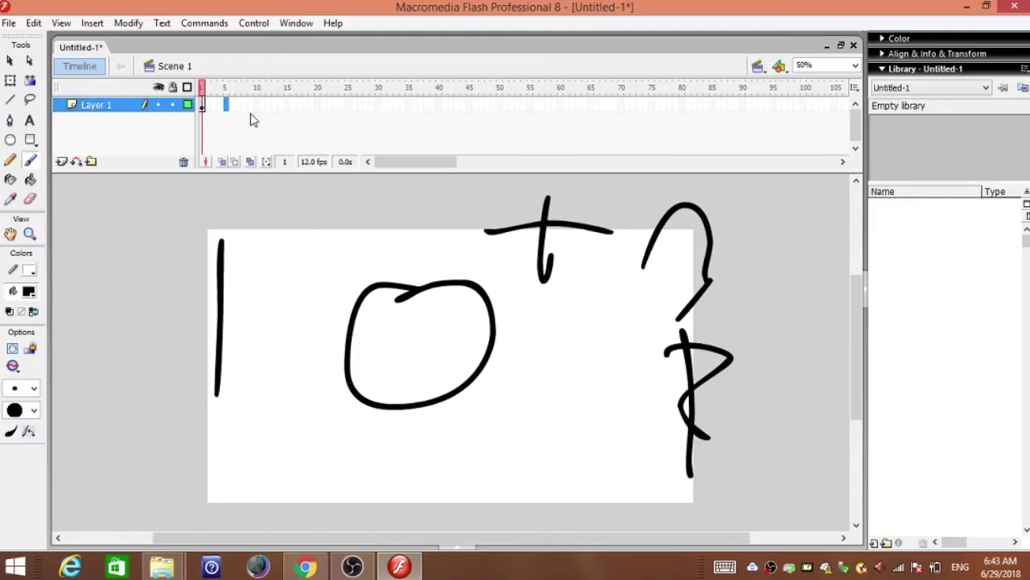
pyautogui.click(306, 104)
pyautogui.moveTo(279, 299)
pyautogui.mouseDown()
pyautogui.moveTo(257, 291)
pyautogui.moveTo(288, 306)
pyautogui.mouseUp()
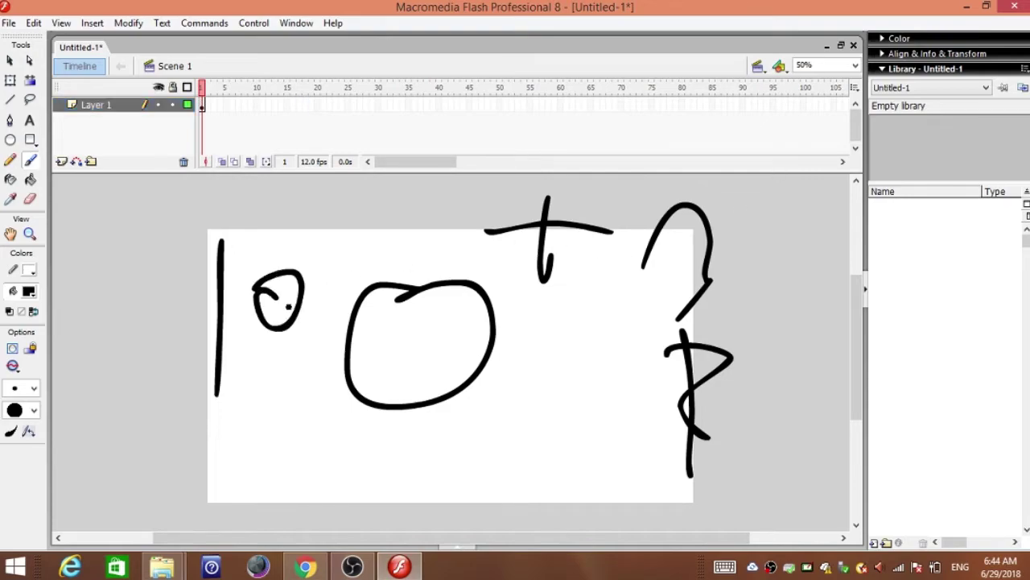
pyautogui.moveTo(272, 372); pyautogui.dragTo(229, 425)
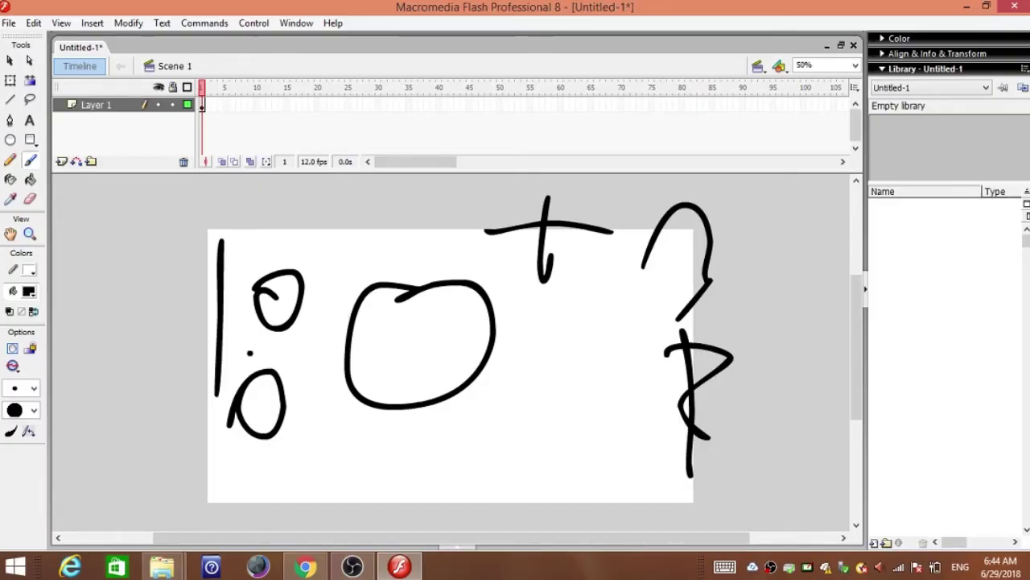
# Step: Review the Brush tool's properties and the document's frame rate setting
pyautogui.click(457, 550)
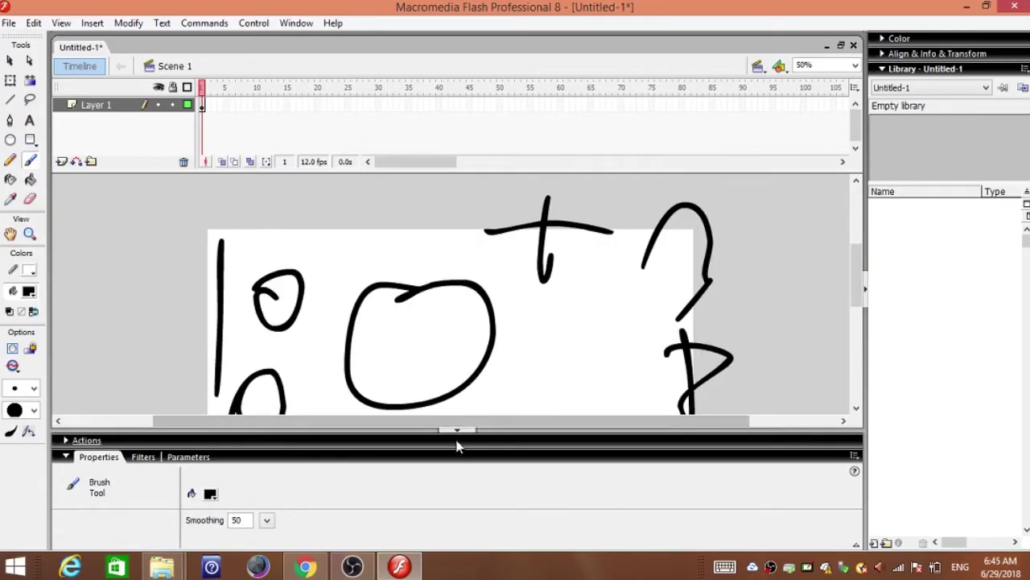
pyautogui.click(458, 432)
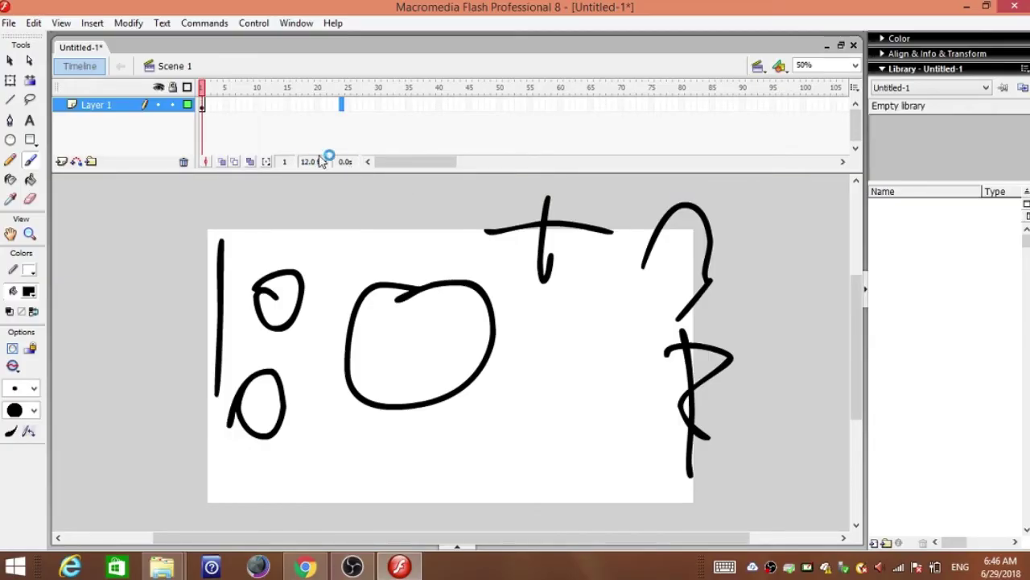
pyautogui.doubleClick(329, 165)
pyautogui.click(478, 330)
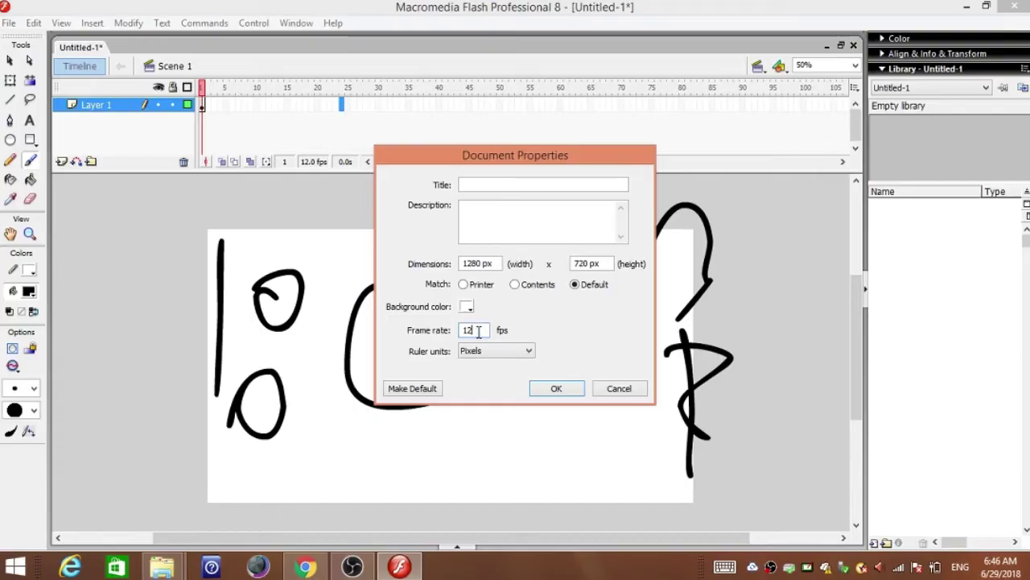
pyautogui.click(478, 332)
pyautogui.doubleClick(484, 332)
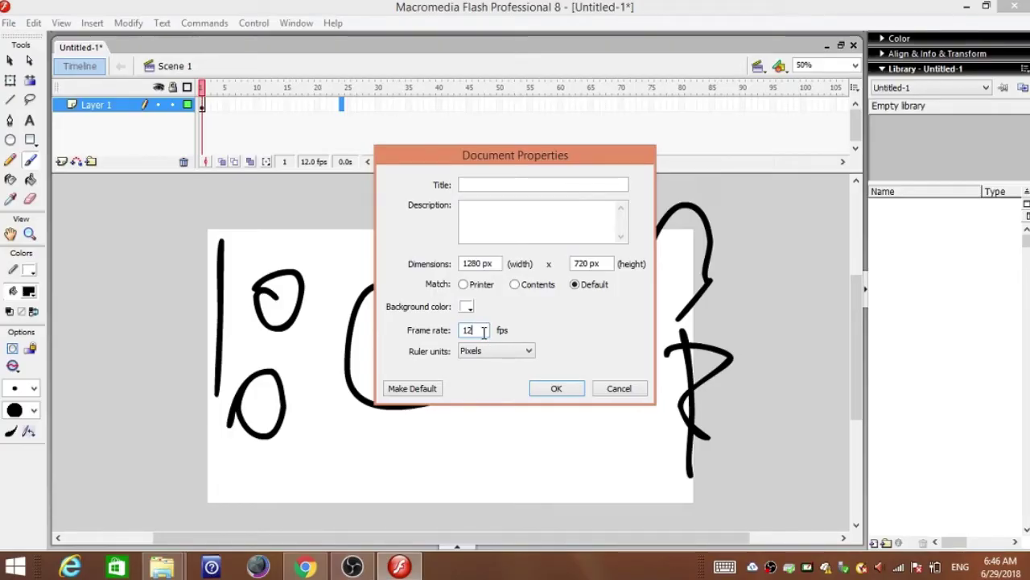
# Step: Review the document's title, description, width and height settings
pyautogui.click(483, 212)
pyautogui.click(474, 182)
pyautogui.click(476, 221)
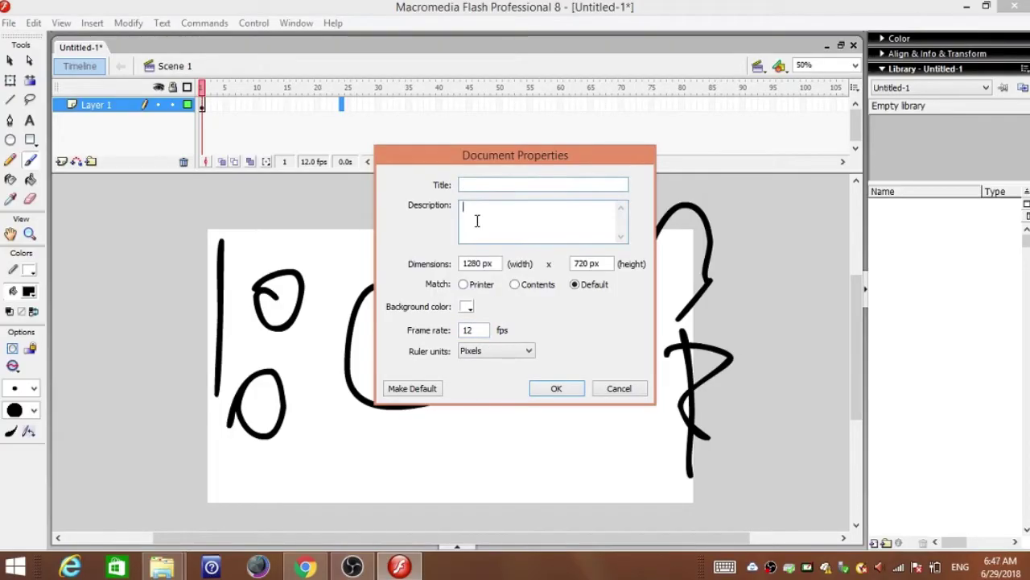
pyautogui.click(478, 186)
pyautogui.click(492, 240)
pyautogui.click(479, 264)
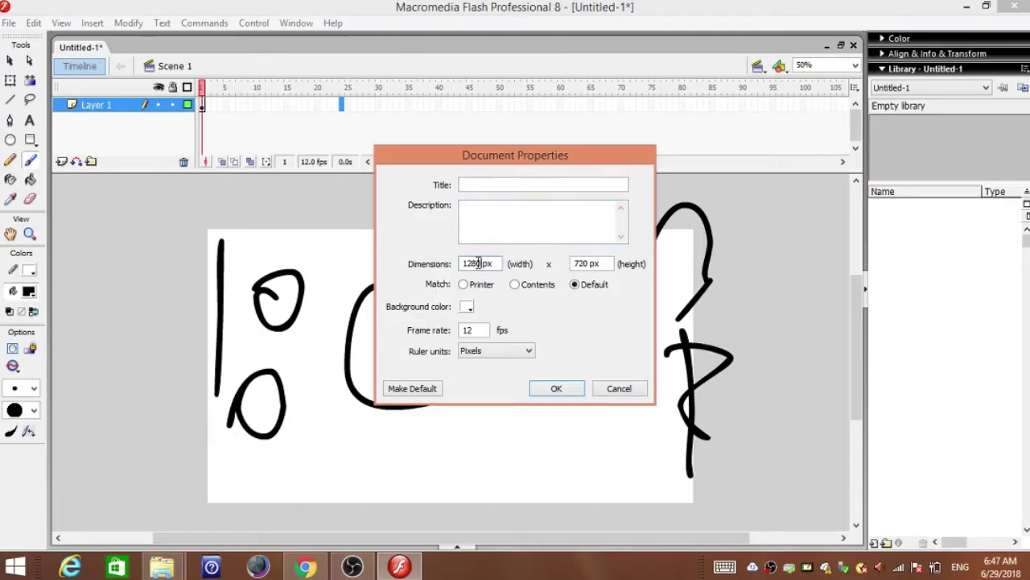
pyautogui.click(584, 259)
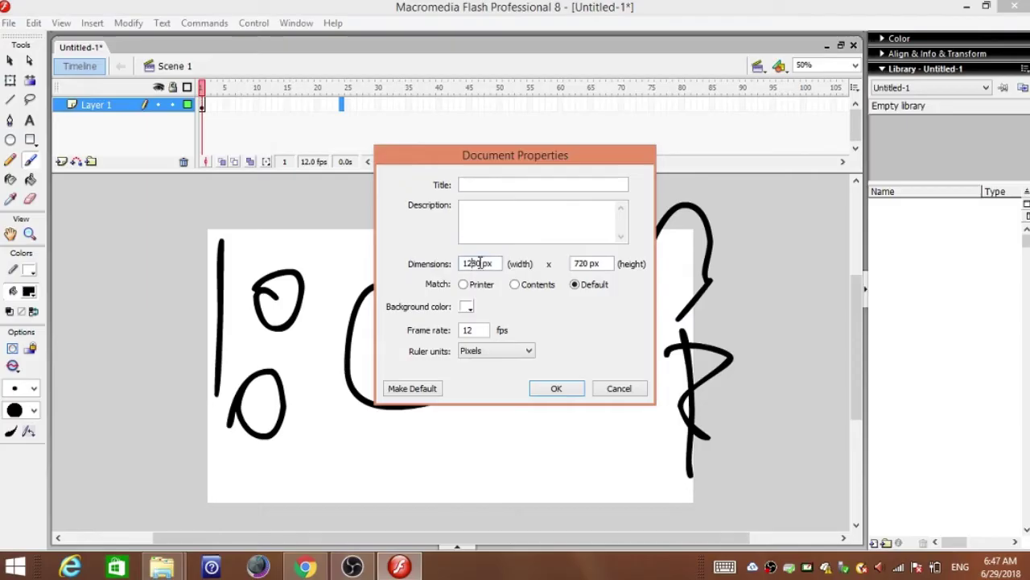
pyautogui.moveTo(482, 263); pyautogui.dragTo(476, 264)
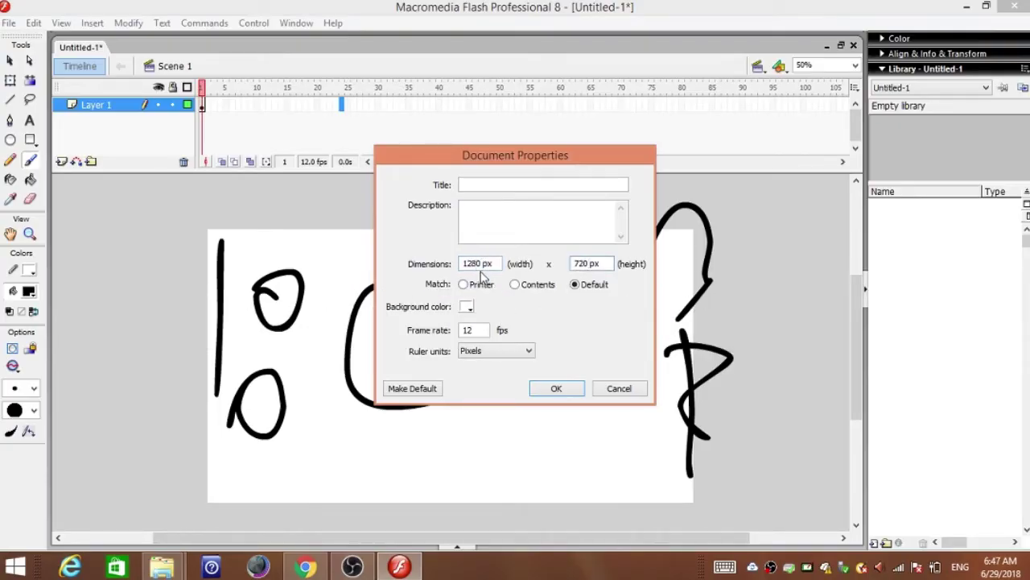
# Step: Try a dark background colour for the document, restore white #FFFFFF and accept the document properties
pyautogui.click(467, 306)
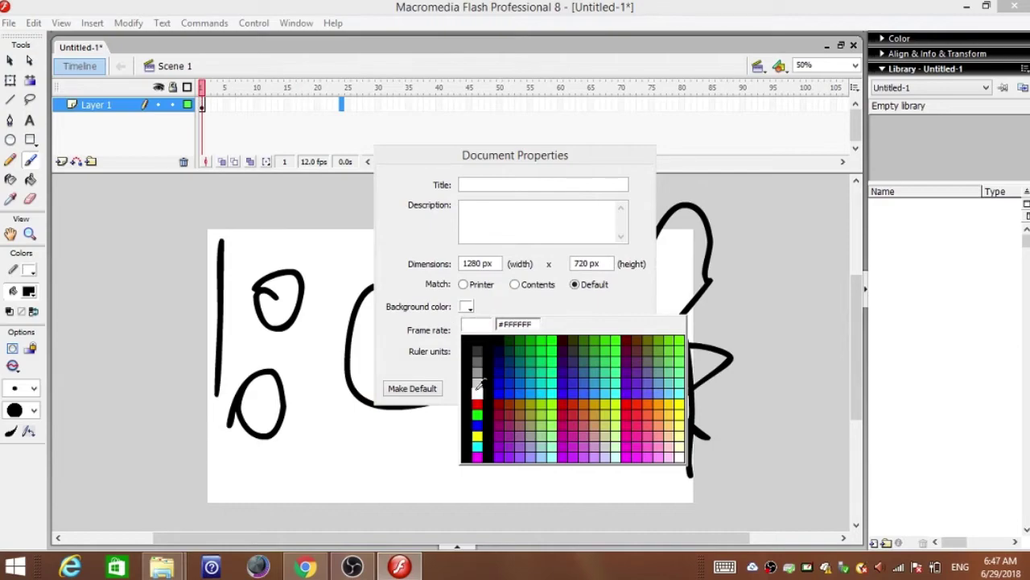
pyautogui.click(478, 392)
pyautogui.click(467, 307)
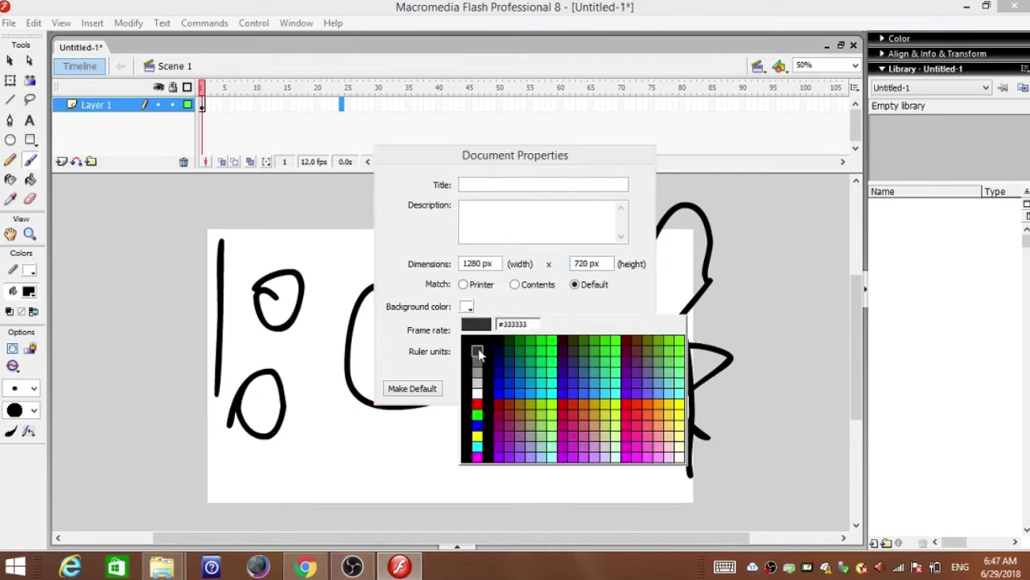
pyautogui.click(475, 344)
pyautogui.click(467, 307)
pyautogui.click(478, 392)
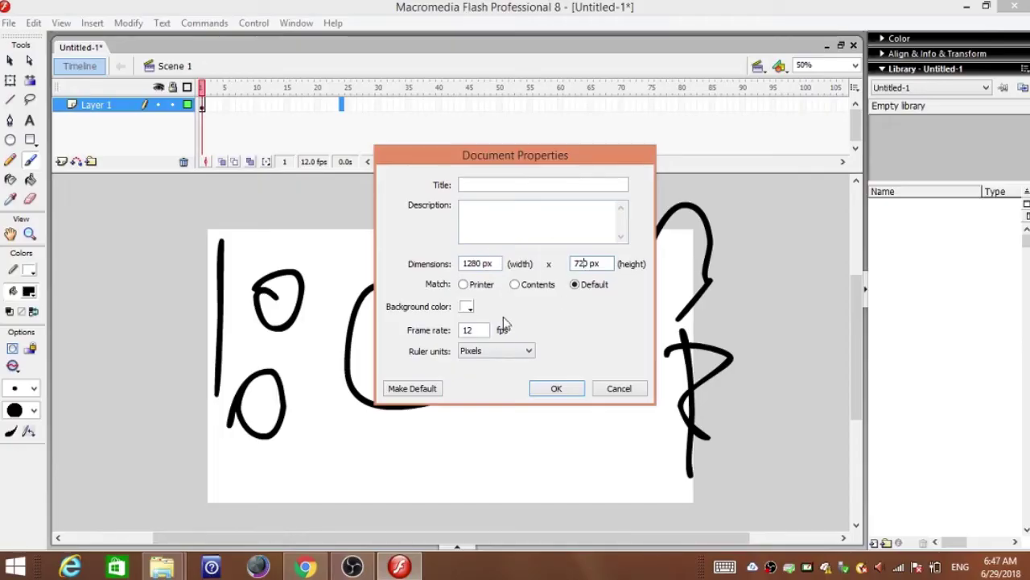
pyautogui.click(556, 390)
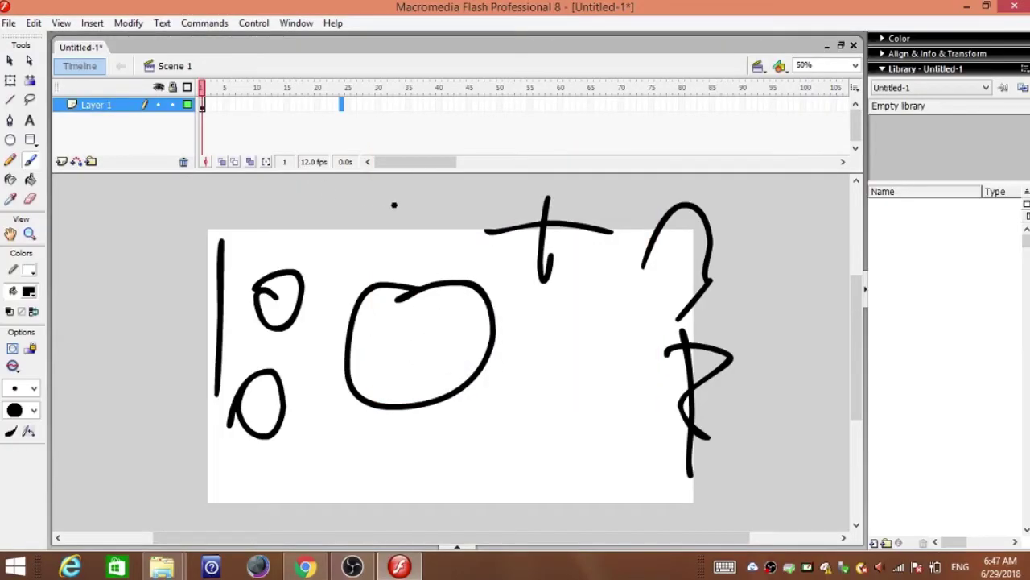
# Step: Delete Folder 1 together with the layers nested in it
pyautogui.click(208, 107)
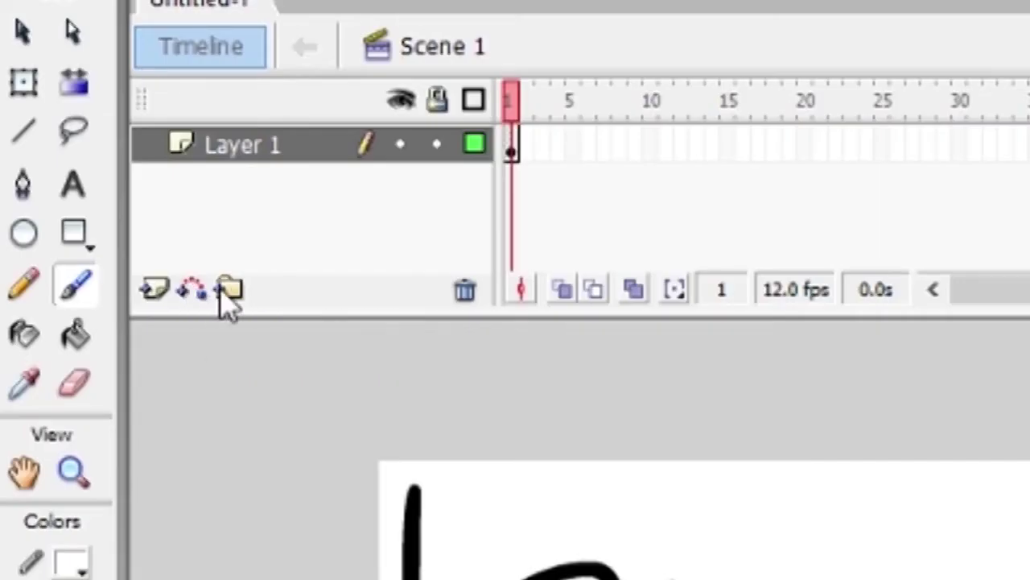
pyautogui.click(109, 126)
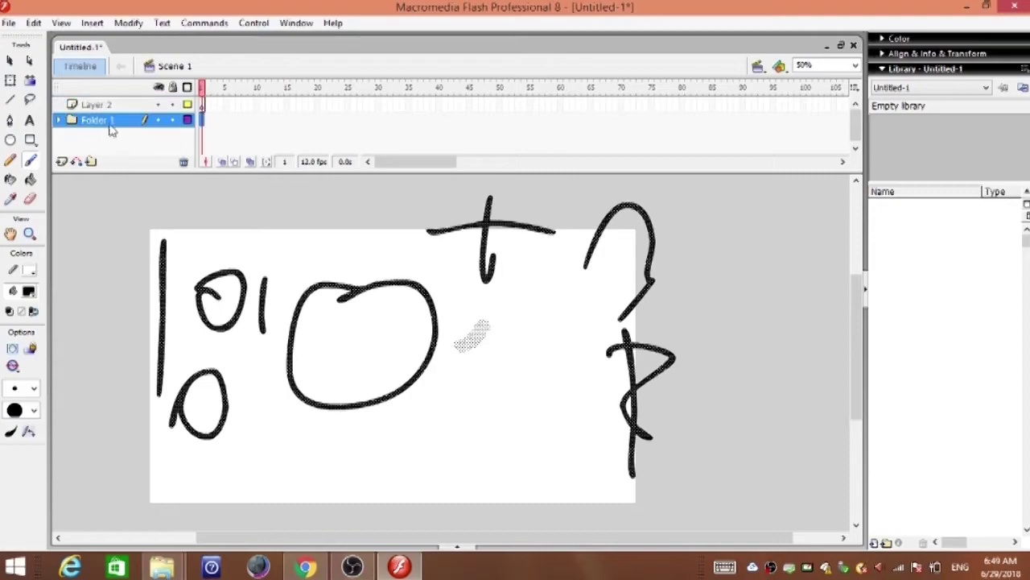
pyautogui.click(184, 162)
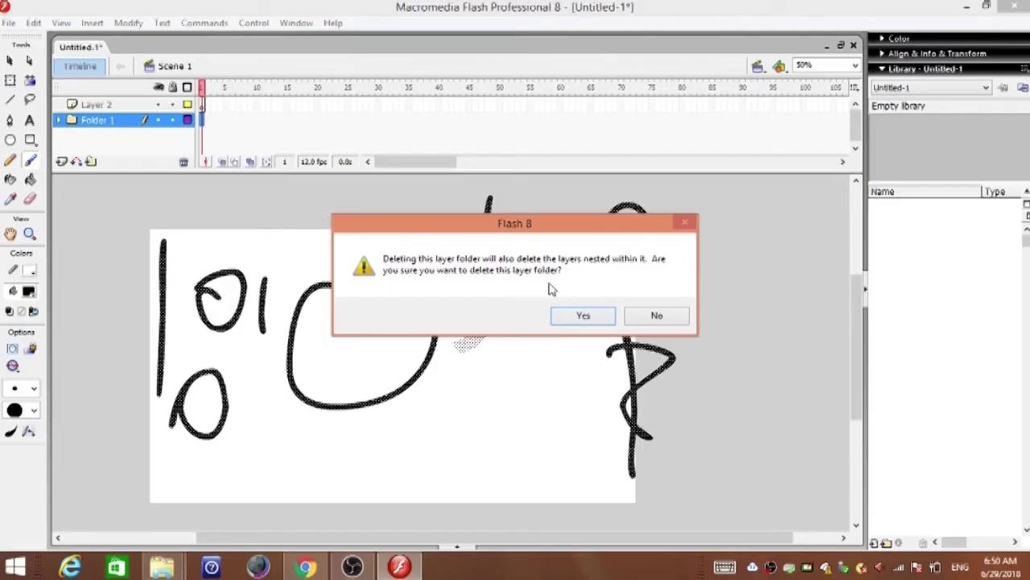
pyautogui.click(581, 315)
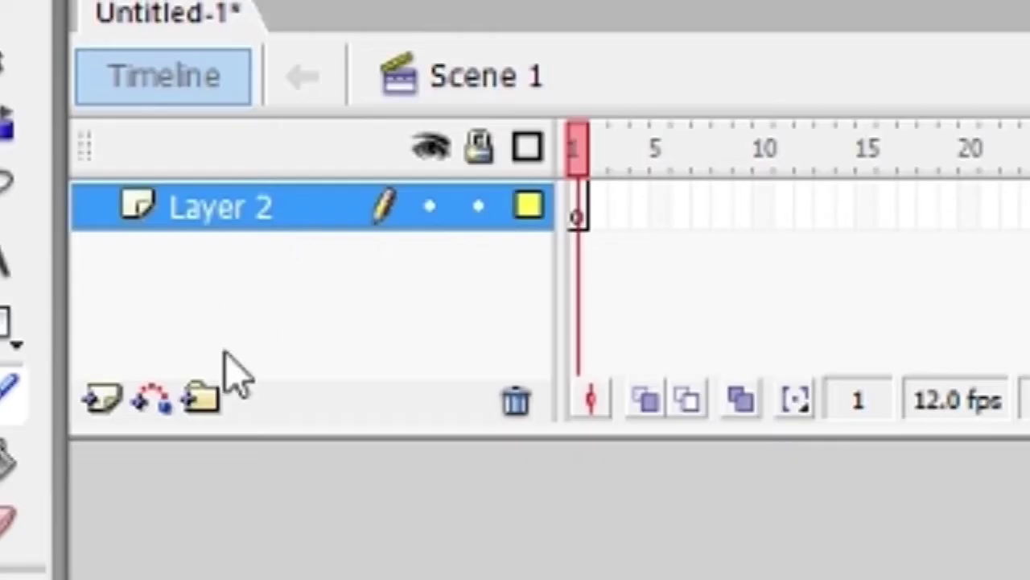
# Step: Add two new layers above Layer 2 and select the first frame of each of the three layers in turn
pyautogui.click(103, 396)
pyautogui.click(63, 162)
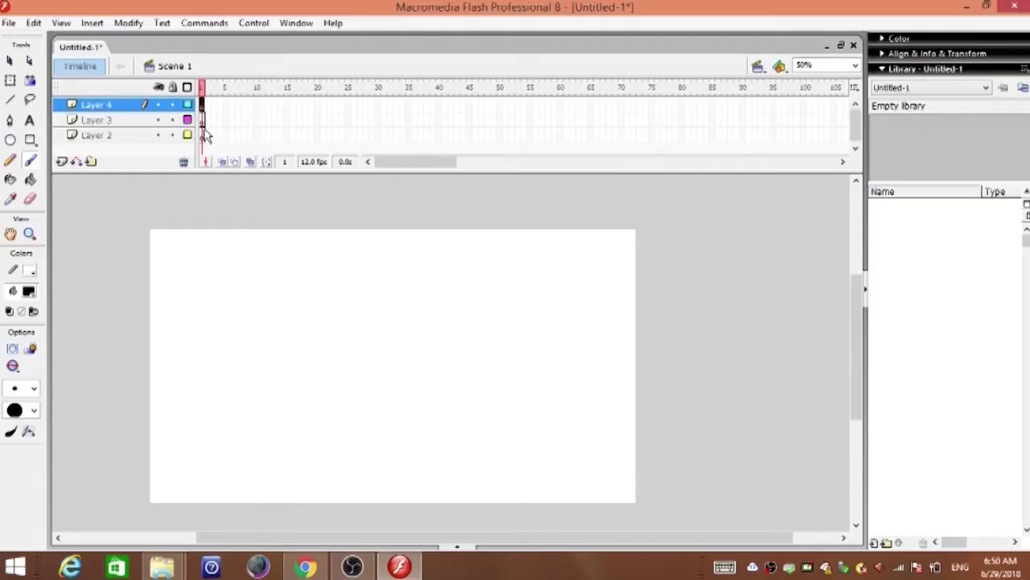
pyautogui.click(207, 134)
pyautogui.click(206, 120)
pyautogui.click(208, 106)
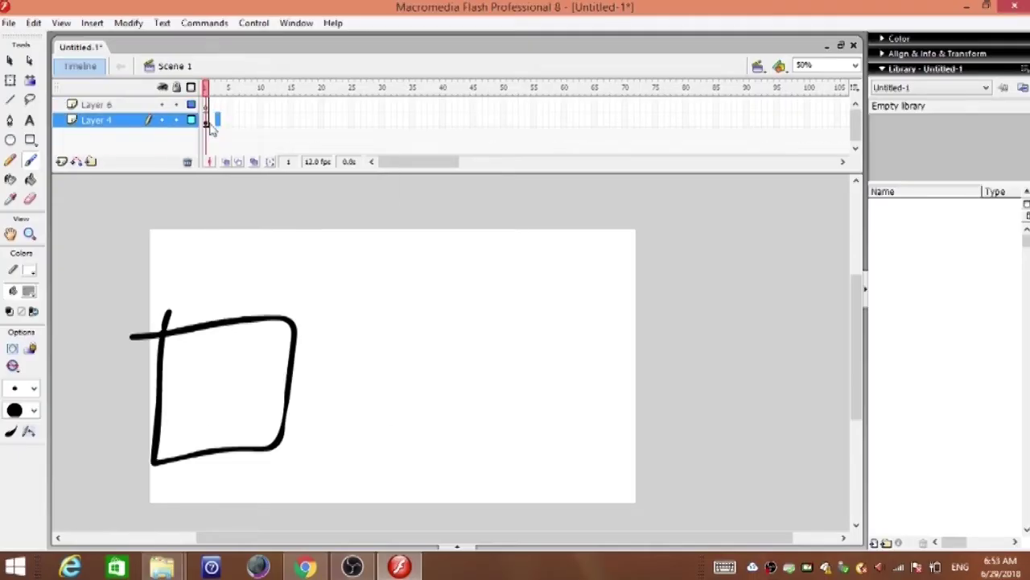
# Step: Insert frames on Layer 4 at frame 2 and frame 31, and play the timeline from frame 21
pyautogui.rightClick(210, 121)
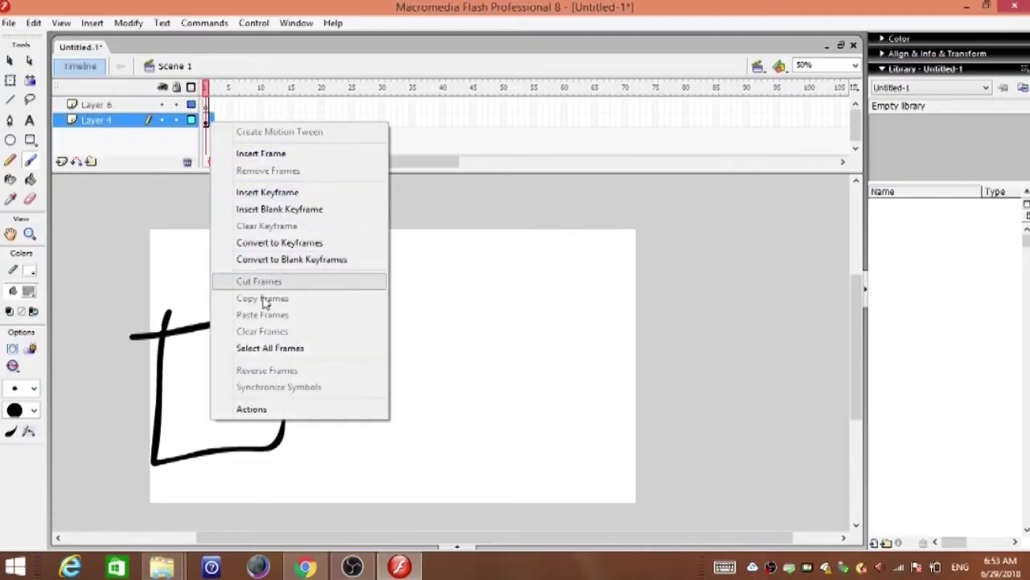
pyautogui.click(283, 154)
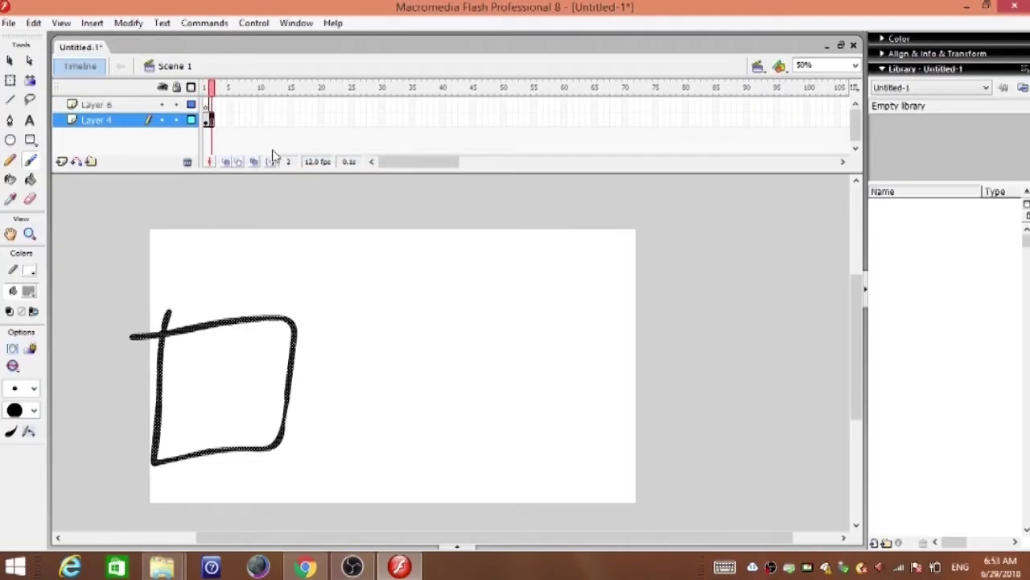
pyautogui.rightClick(391, 119)
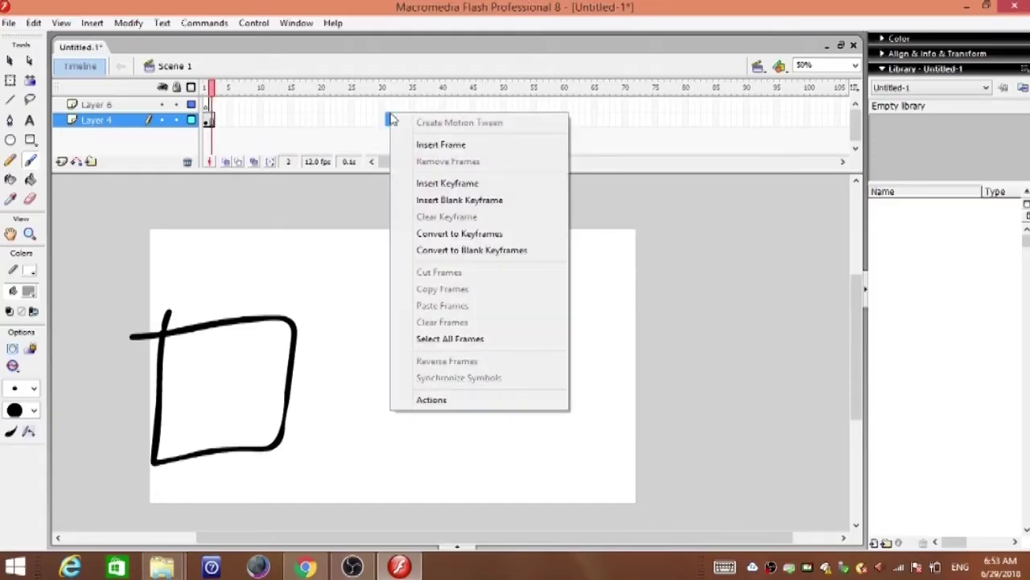
pyautogui.click(427, 144)
pyautogui.click(325, 119)
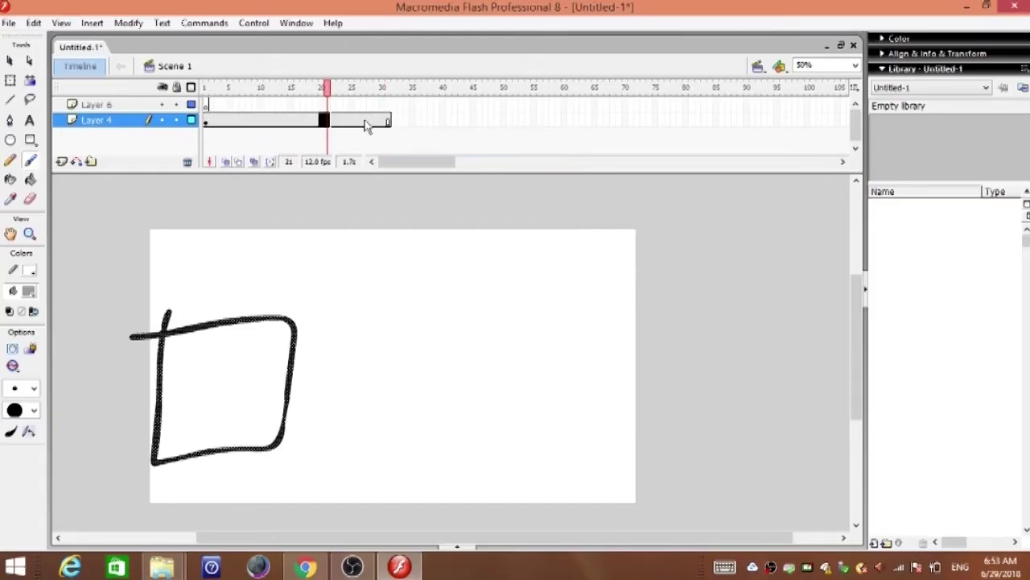
pyautogui.press('Return')
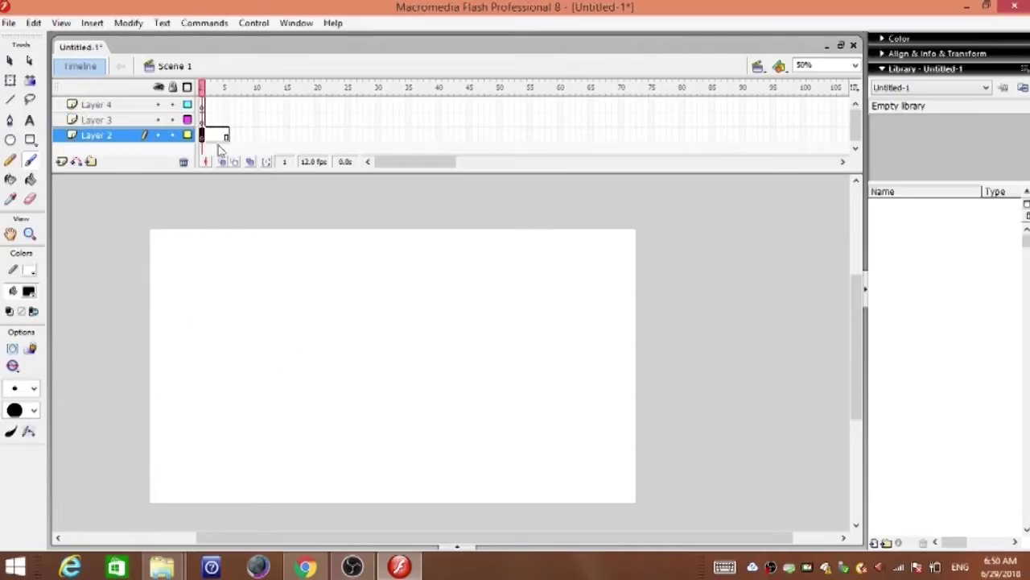
# Step: Insert keyframes at frames 2 and 3 of Layer 2, starting from its first frame
pyautogui.click(220, 124)
pyautogui.click(205, 136)
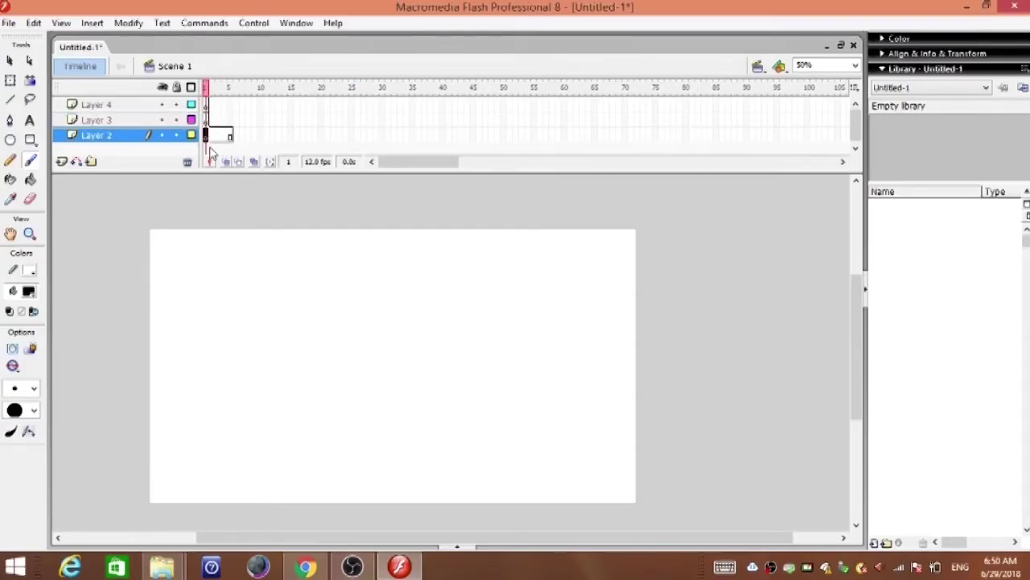
pyautogui.press('F6')
pyautogui.press('F6')
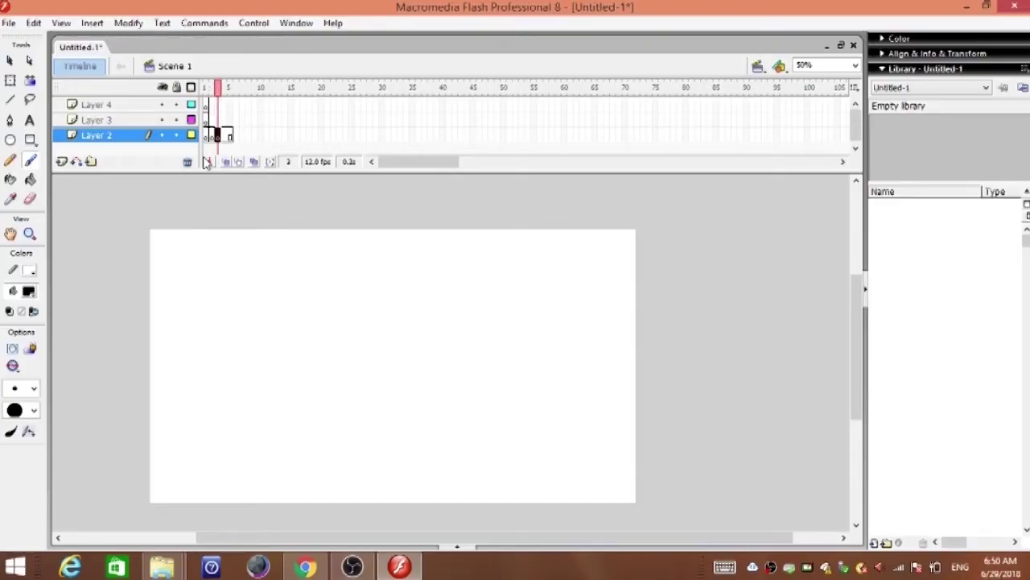
# Step: Examine the first frame of Layer 4 and frames 1 to 3 of Layer 2 by selecting them individually
pyautogui.click(210, 139)
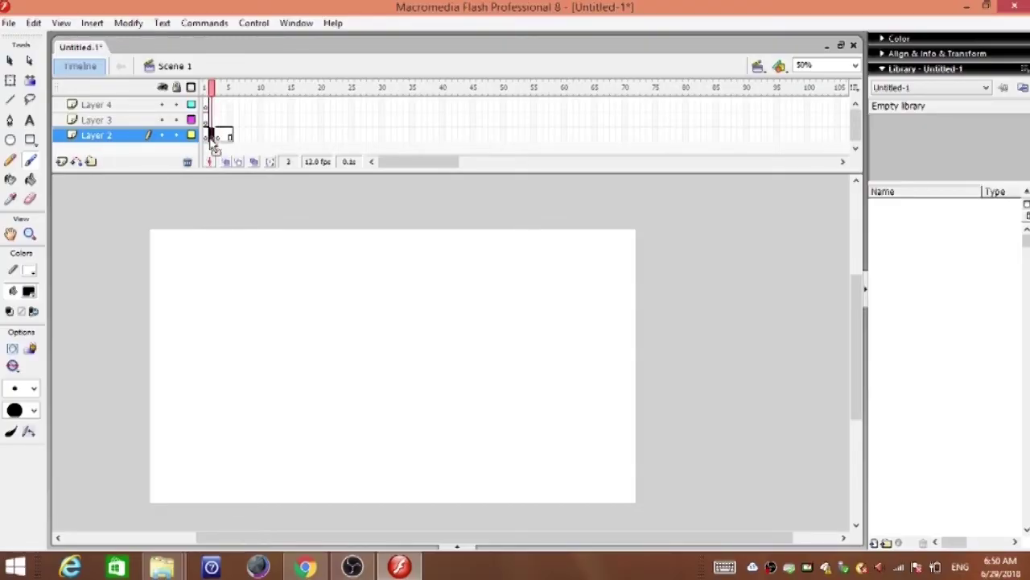
pyautogui.click(97, 120)
pyautogui.click(205, 105)
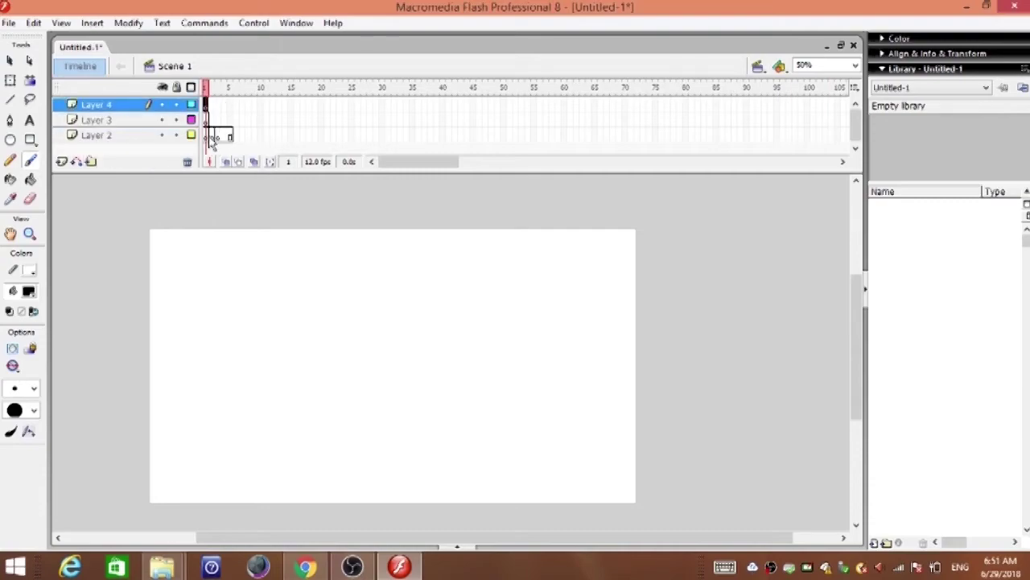
pyautogui.click(211, 136)
pyautogui.click(218, 137)
pyautogui.click(208, 136)
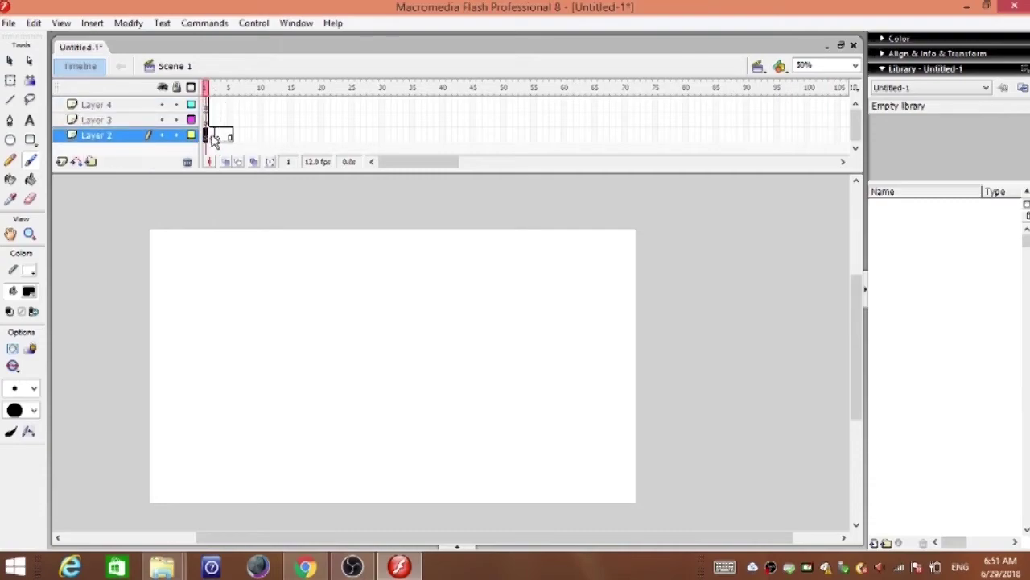
# Step: Brush a diagonal stroke on Layer 3, a scribble and a circle on Layer 2, and a rough square on Layer 4
pyautogui.click(137, 120)
pyautogui.moveTo(276, 284); pyautogui.dragTo(442, 417)
pyautogui.click(127, 135)
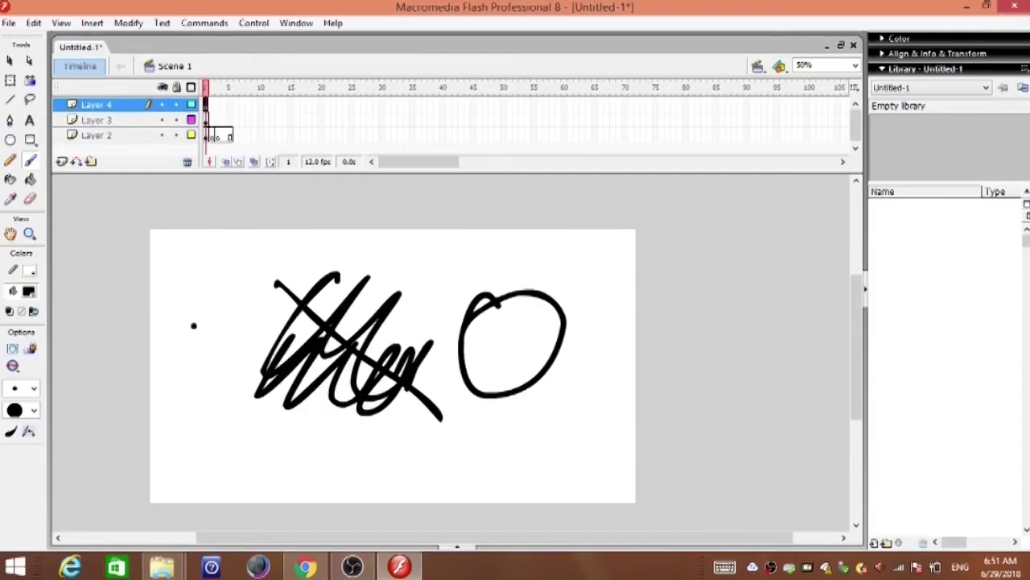
pyautogui.moveTo(170, 314)
pyautogui.mouseDown()
pyautogui.moveTo(156, 448)
pyautogui.moveTo(238, 448)
pyautogui.moveTo(283, 382)
pyautogui.moveTo(231, 320)
pyautogui.moveTo(130, 337)
pyautogui.mouseUp()
# Step: Set the fill colour to grey #999999 and brush a downward stroke on Layer 3 inside the square's left side
pyautogui.click(90, 120)
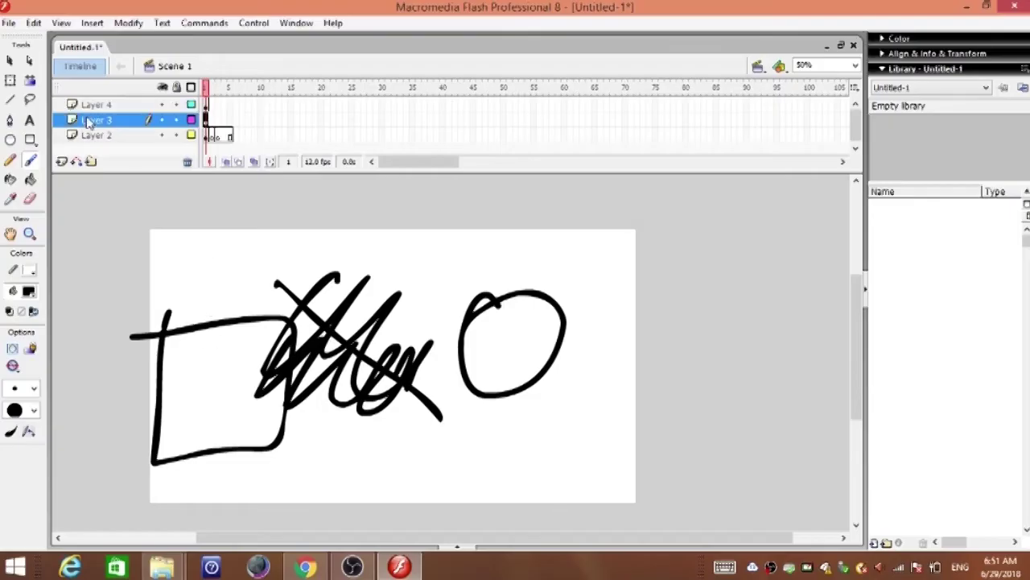
pyautogui.click(31, 289)
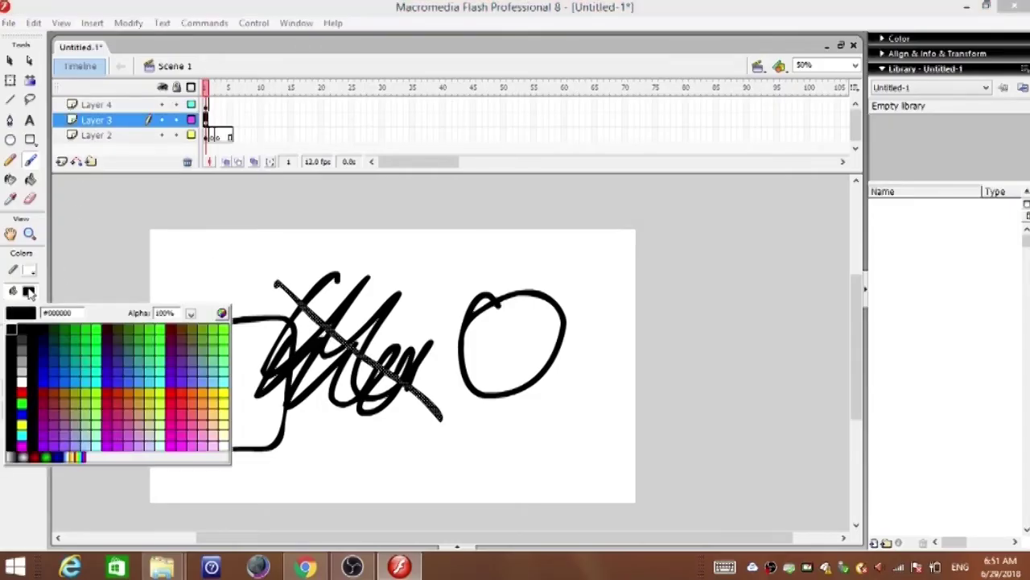
pyautogui.click(21, 360)
pyautogui.moveTo(174, 332)
pyautogui.mouseDown()
pyautogui.moveTo(161, 455)
pyautogui.moveTo(285, 379)
pyautogui.moveTo(274, 434)
pyautogui.moveTo(199, 383)
pyautogui.moveTo(164, 457)
pyautogui.moveTo(205, 419)
pyautogui.moveTo(178, 456)
pyautogui.mouseUp()
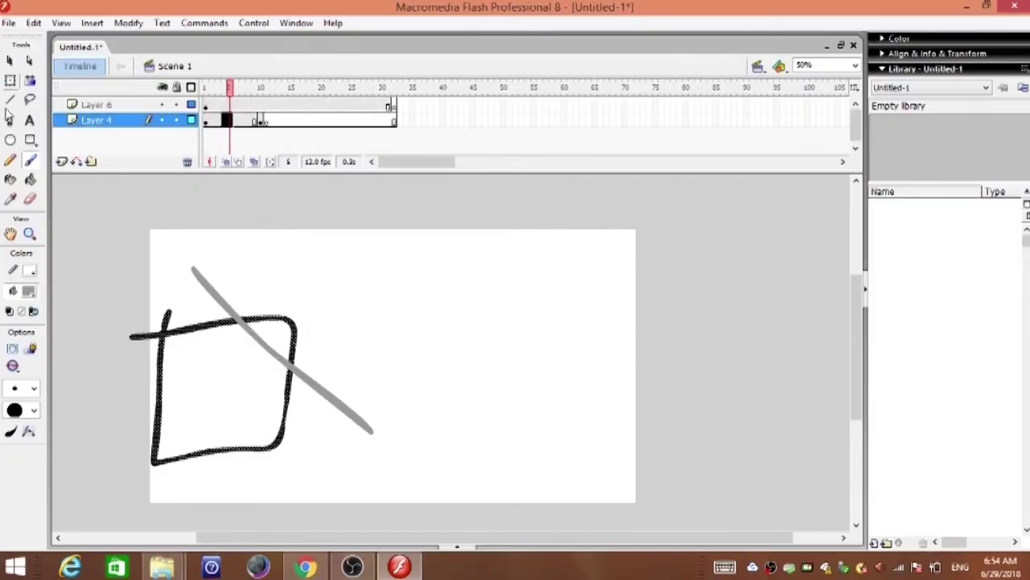
# Step: Move the black square up and to the right with Free Transform, and rotate it together with the grey line counterclockwise
pyautogui.click(11, 62)
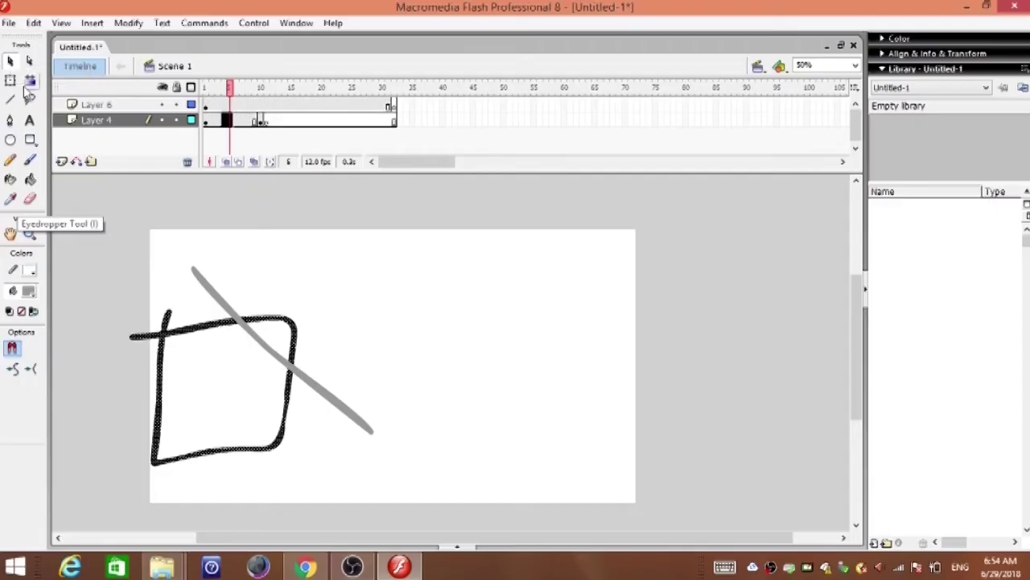
pyautogui.click(11, 81)
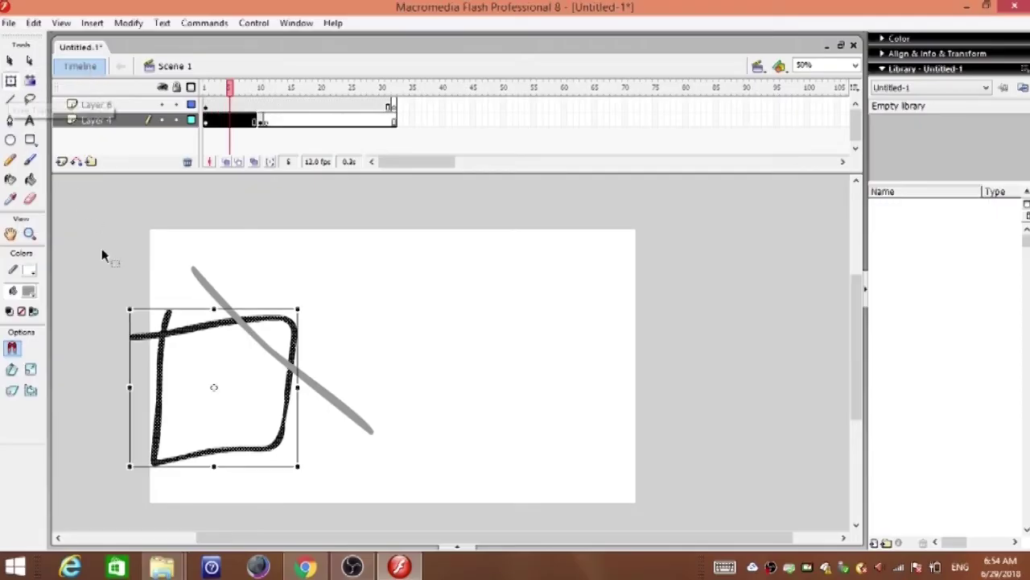
pyautogui.moveTo(165, 330)
pyautogui.mouseDown()
pyautogui.moveTo(177, 315)
pyautogui.moveTo(264, 290)
pyautogui.moveTo(243, 270)
pyautogui.mouseUp()
pyautogui.click(276, 266)
pyautogui.moveTo(156, 224); pyautogui.dragTo(396, 447)
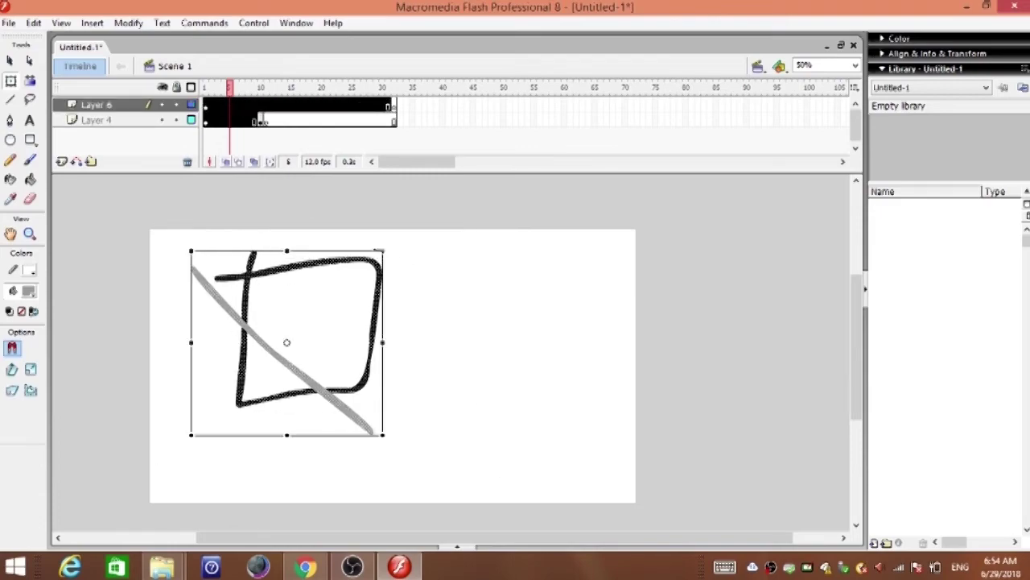
pyautogui.moveTo(391, 245)
pyautogui.mouseDown()
pyautogui.moveTo(329, 207)
pyautogui.moveTo(331, 354)
pyautogui.moveTo(260, 282)
pyautogui.mouseUp()
# Step: Try the Lasso tool on the upper part of the black square, and sample the Text, Brush and Paint Bucket tools
pyautogui.click(30, 99)
pyautogui.click(335, 206)
pyautogui.click(30, 120)
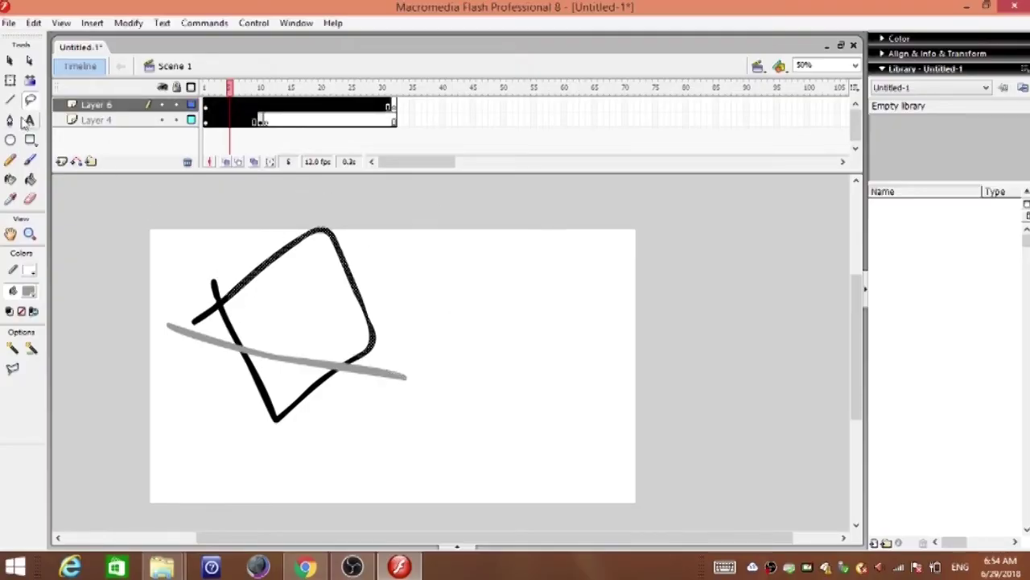
pyautogui.click(33, 163)
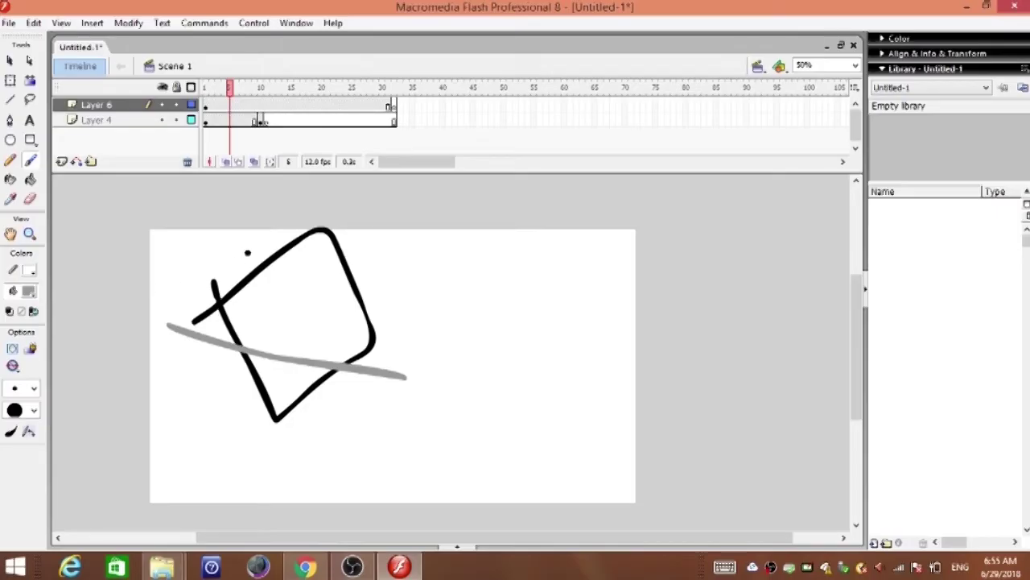
pyautogui.click(31, 180)
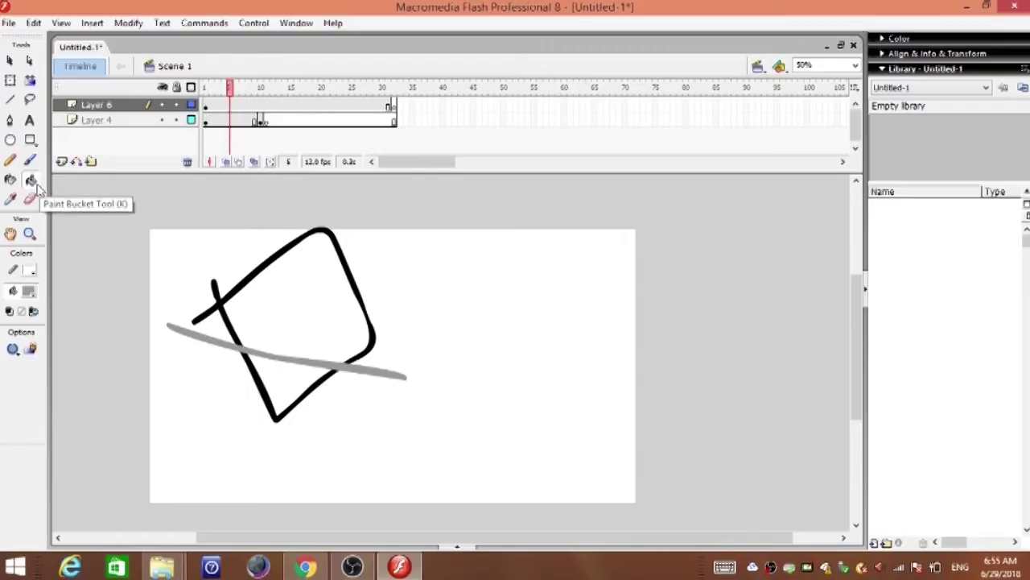
# Step: Brush a large grey loop, a U-shaped stroke and zigzag scribbles over the rotated square on Layer 6
pyautogui.click(30, 160)
pyautogui.moveTo(203, 260)
pyautogui.mouseDown()
pyautogui.moveTo(278, 256)
pyautogui.moveTo(211, 286)
pyautogui.mouseUp()
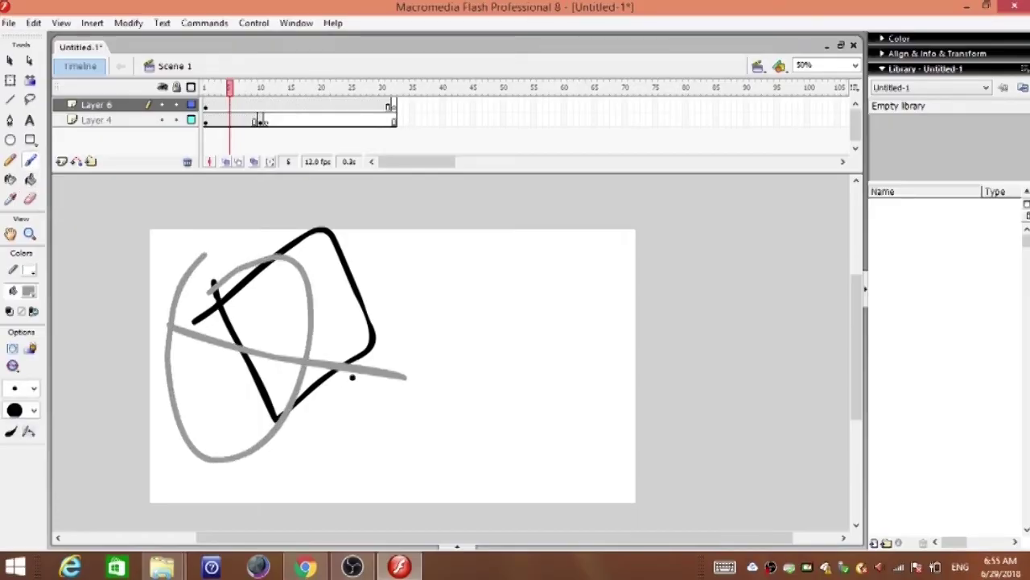
pyautogui.moveTo(294, 290); pyautogui.dragTo(389, 465)
pyautogui.click(10, 160)
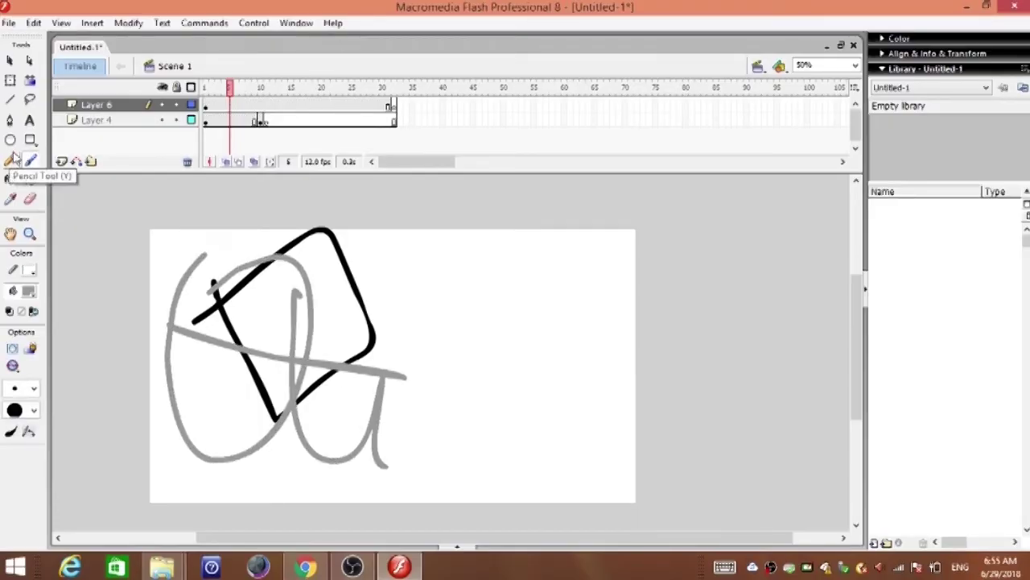
pyautogui.moveTo(241, 329); pyautogui.dragTo(298, 303)
pyautogui.moveTo(219, 345)
pyautogui.mouseDown()
pyautogui.moveTo(318, 347)
pyautogui.moveTo(274, 373)
pyautogui.mouseUp()
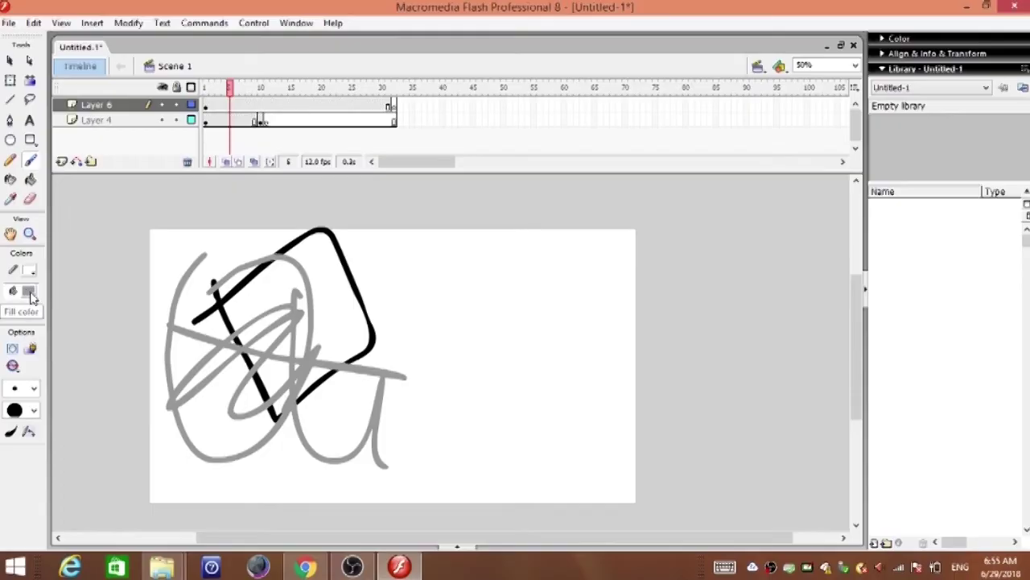
# Step: Try black and white #FFFFFF as the fill colour
pyautogui.click(28, 293)
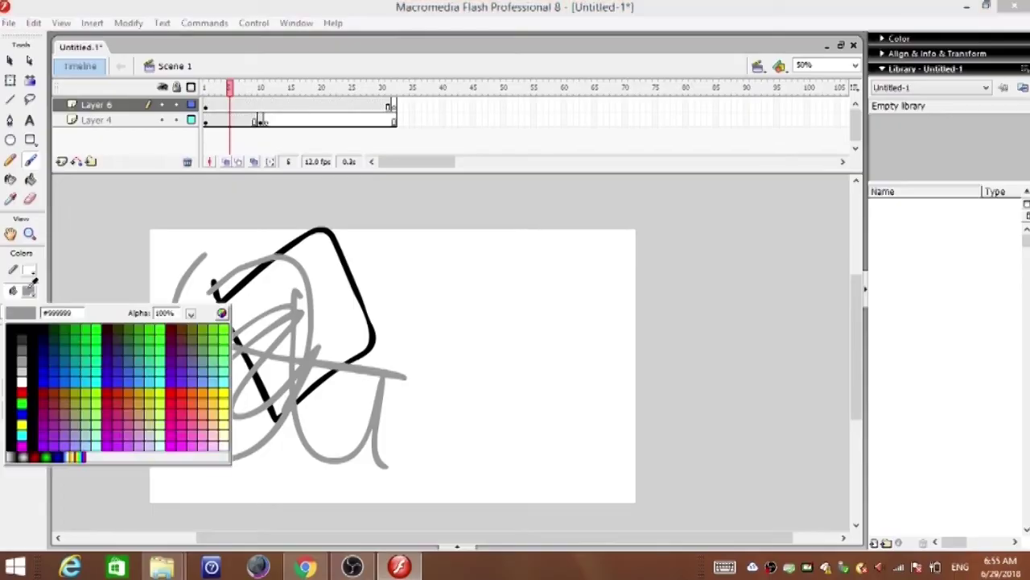
pyautogui.click(37, 327)
pyautogui.click(26, 293)
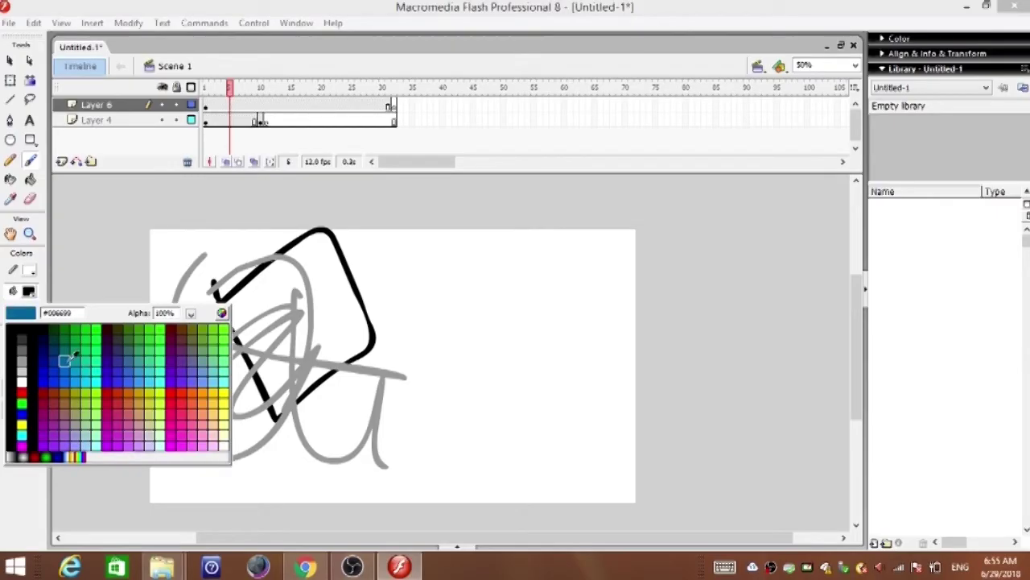
pyautogui.click(24, 331)
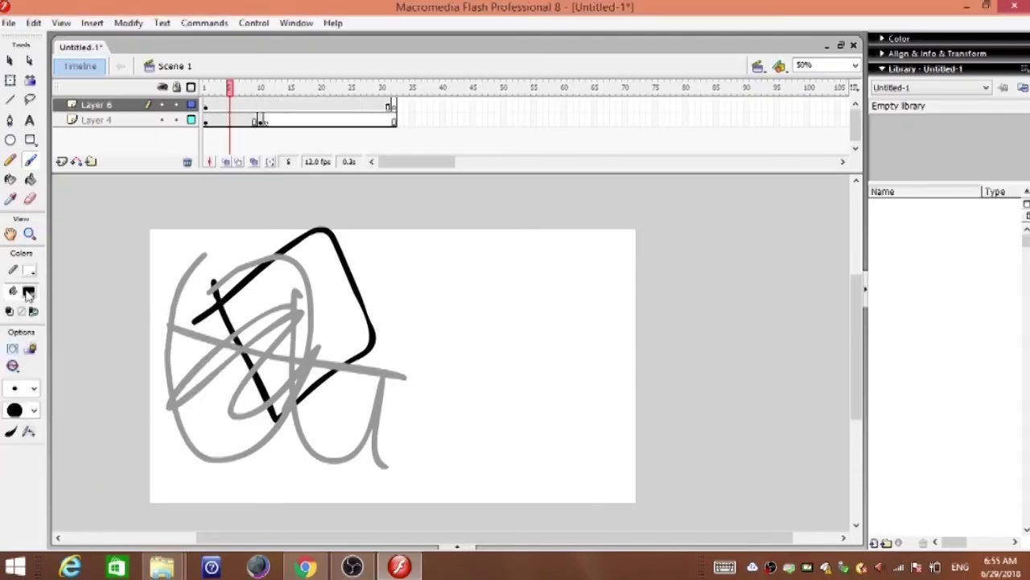
pyautogui.click(30, 292)
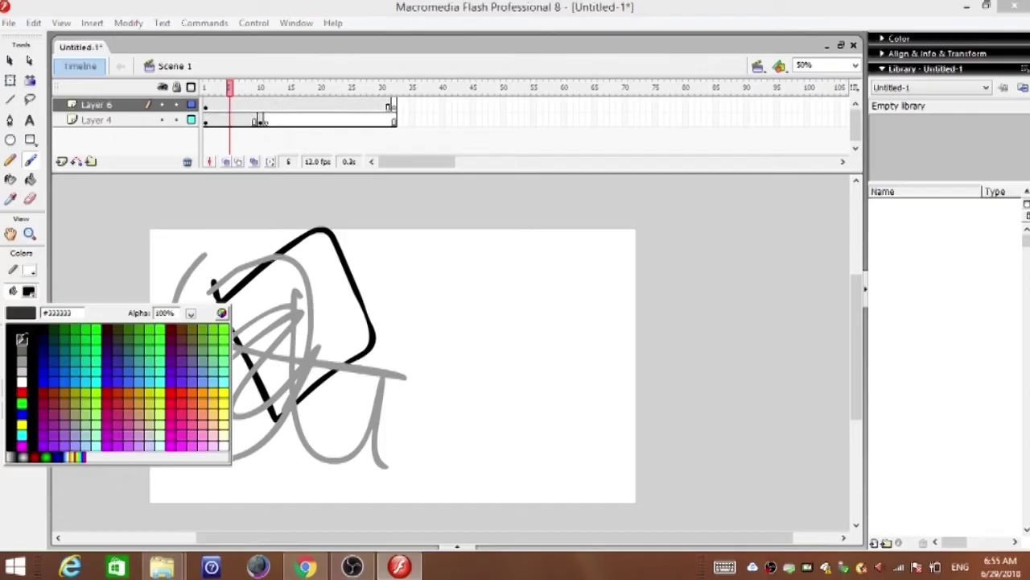
pyautogui.click(22, 381)
# Step: Pick a custom dark green fill colour and brush a zigzag stroke to the right of the black square
pyautogui.click(29, 291)
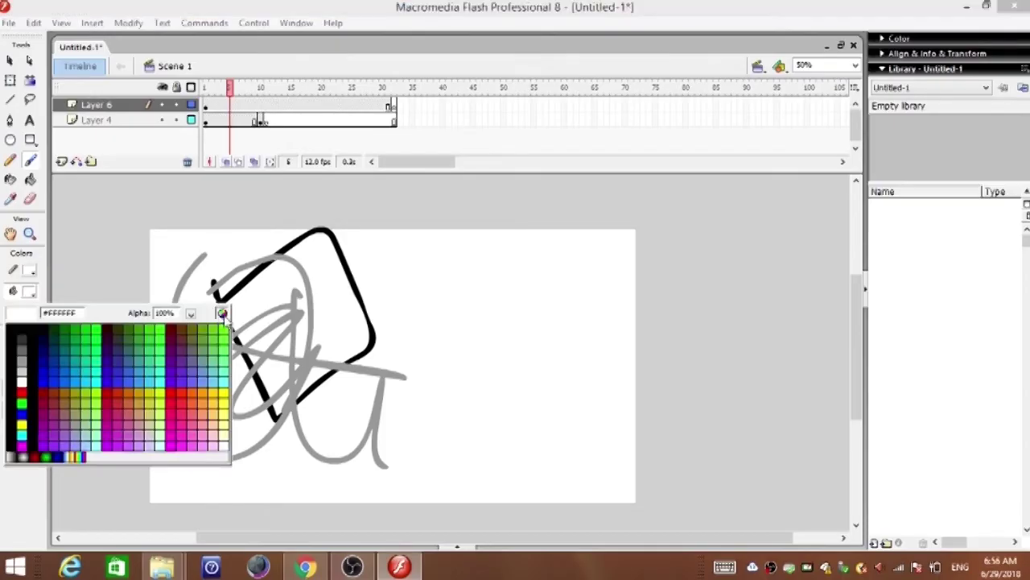
pyautogui.click(222, 313)
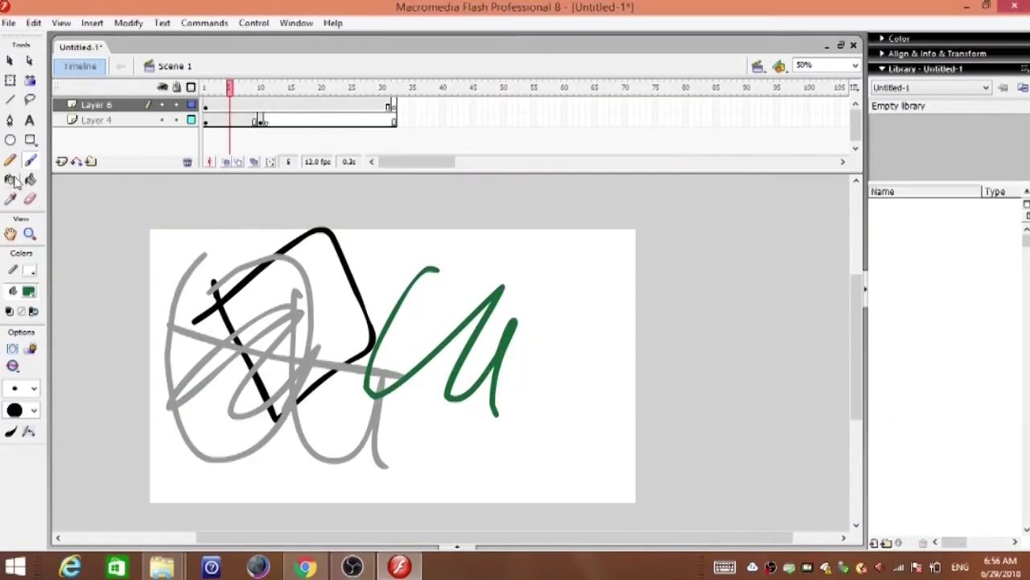
# Step: Sample the Ink Bottle and Eraser tools, and return to the Brush tool with the round brush shape
pyautogui.click(12, 181)
pyautogui.click(29, 199)
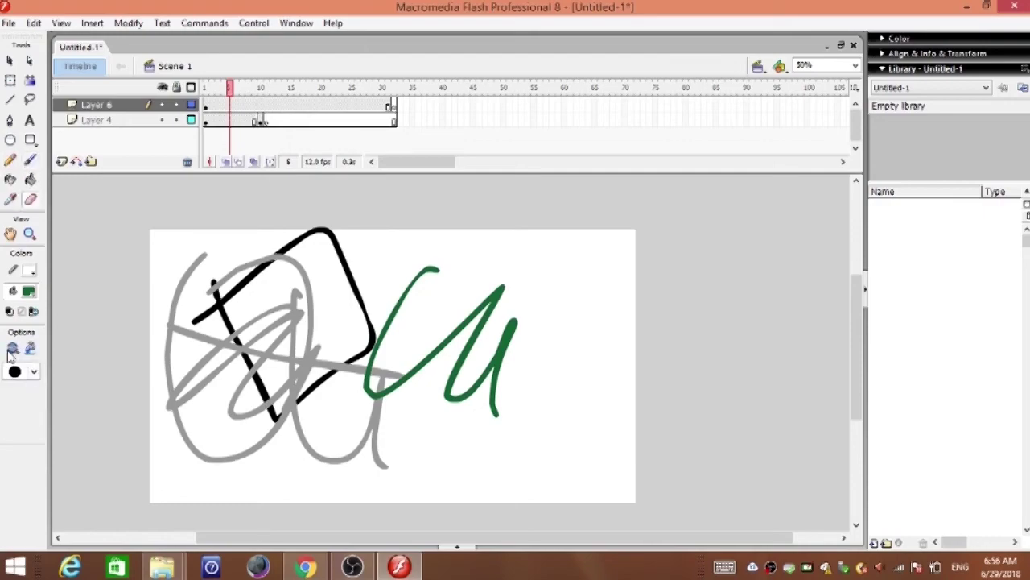
pyautogui.click(29, 160)
pyautogui.click(33, 410)
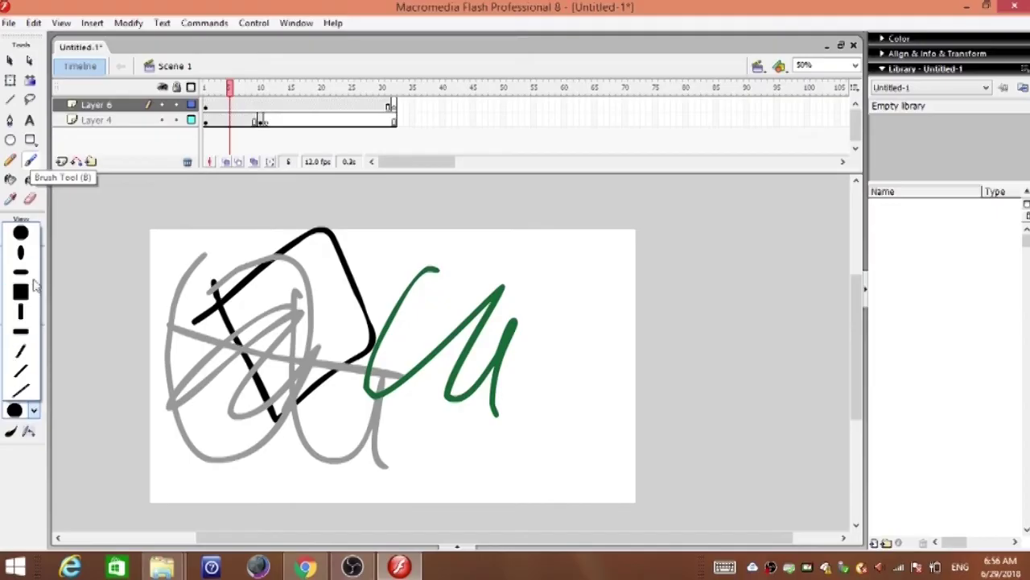
pyautogui.click(22, 236)
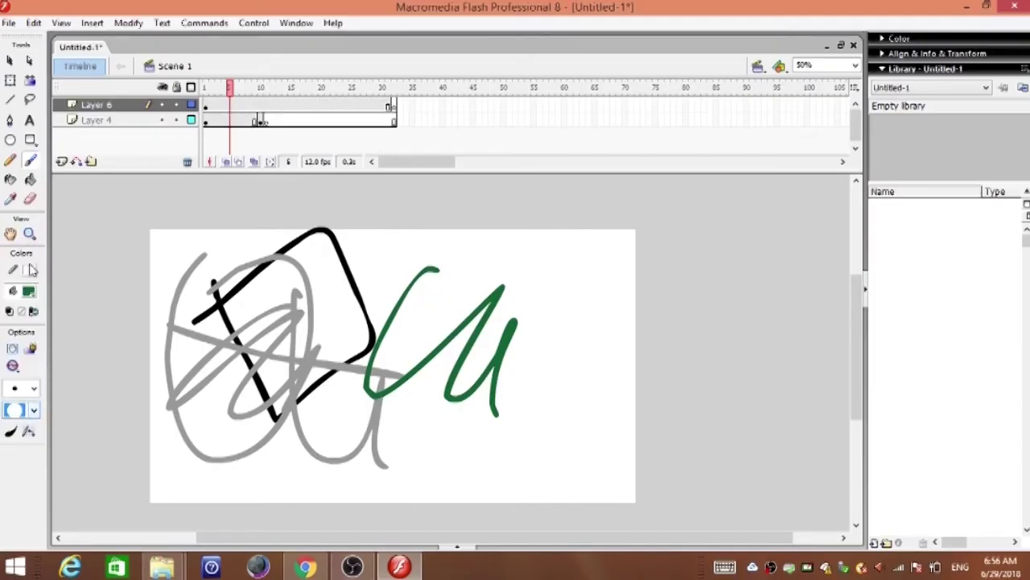
# Step: Set the brush to the second-smallest size and brush a thin green stroke down through the grey loop's left side
pyautogui.click(33, 389)
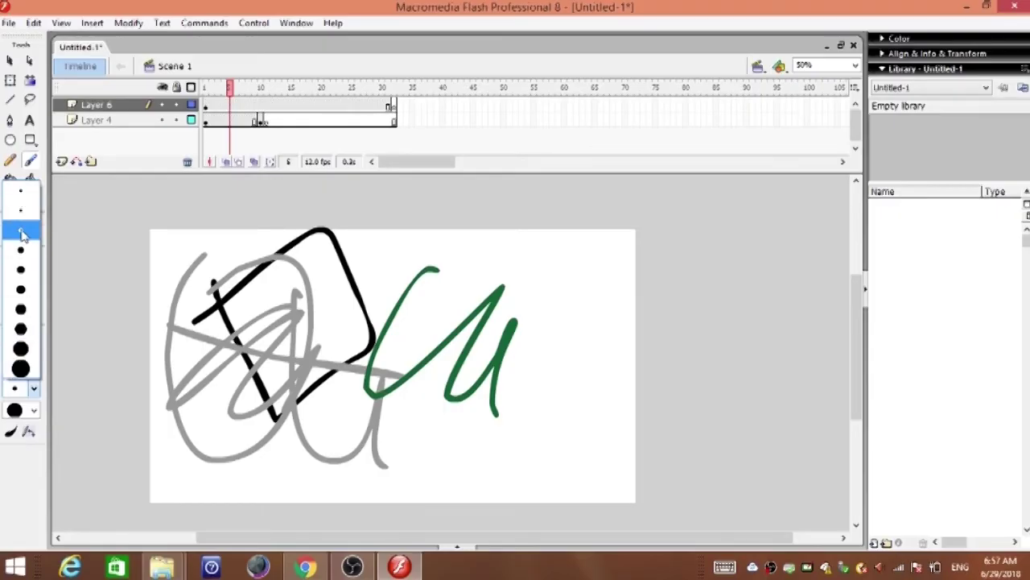
pyautogui.click(23, 232)
pyautogui.click(33, 389)
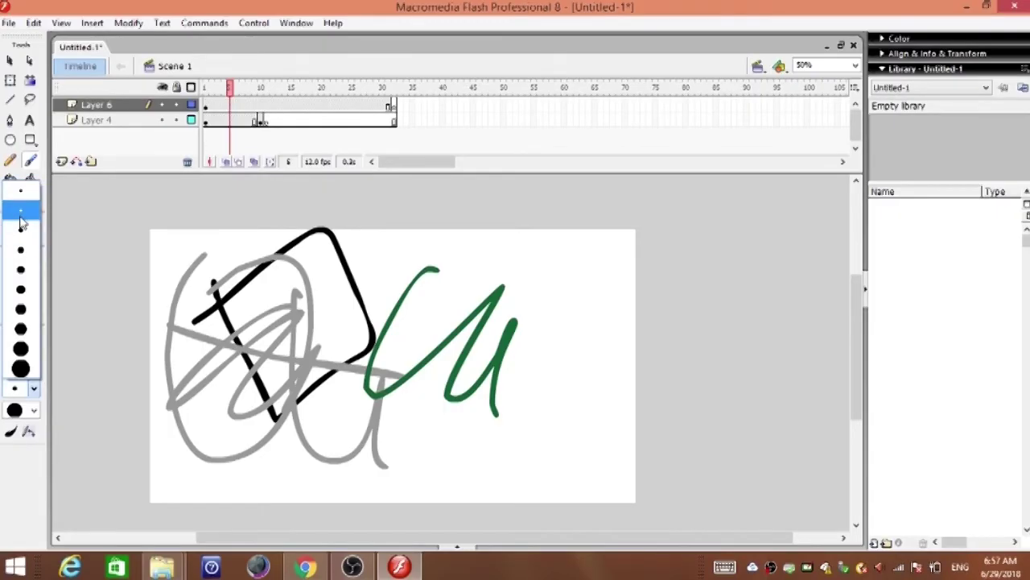
pyautogui.click(21, 214)
pyautogui.moveTo(168, 242); pyautogui.dragTo(217, 412)
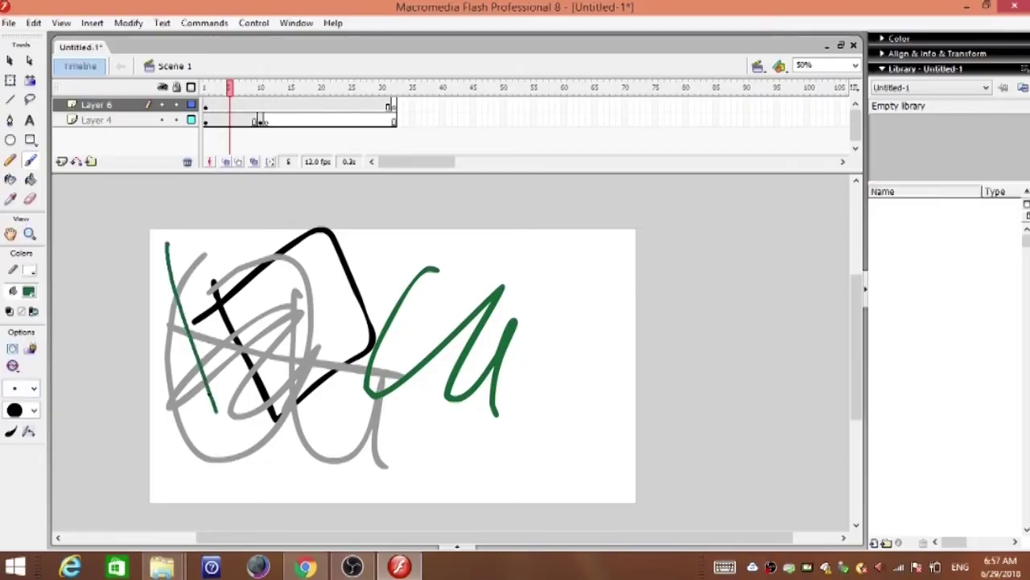
# Step: Brush a second thin green stroke beside the first one and turn on pen pressure for the brush
pyautogui.moveTo(181, 259); pyautogui.dragTo(236, 435)
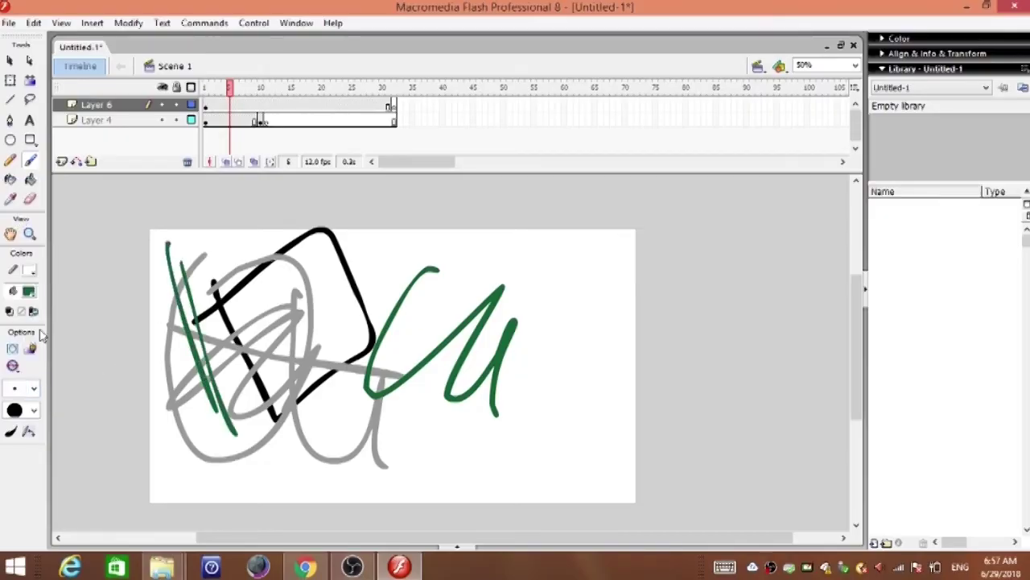
pyautogui.click(12, 367)
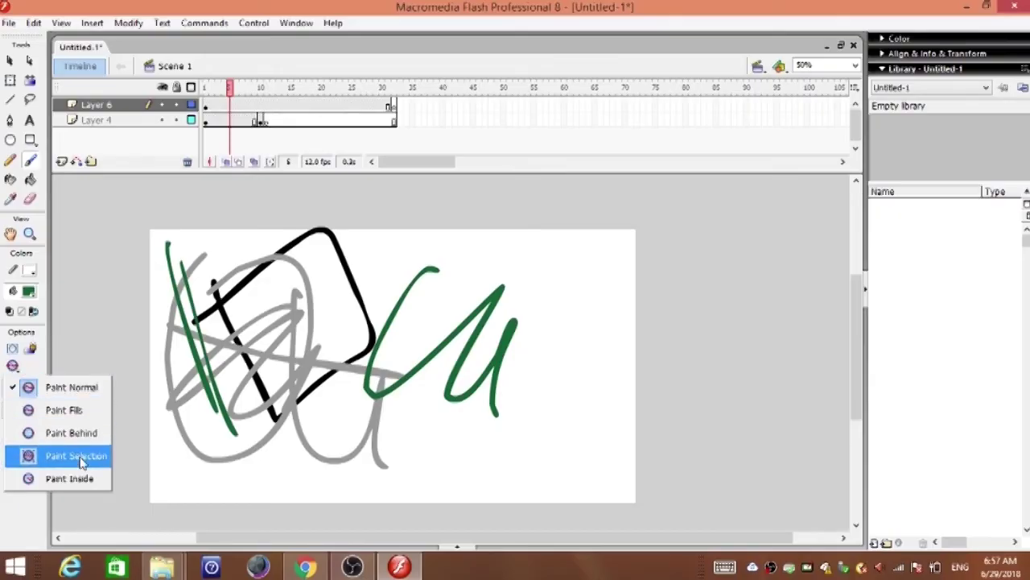
pyautogui.click(28, 478)
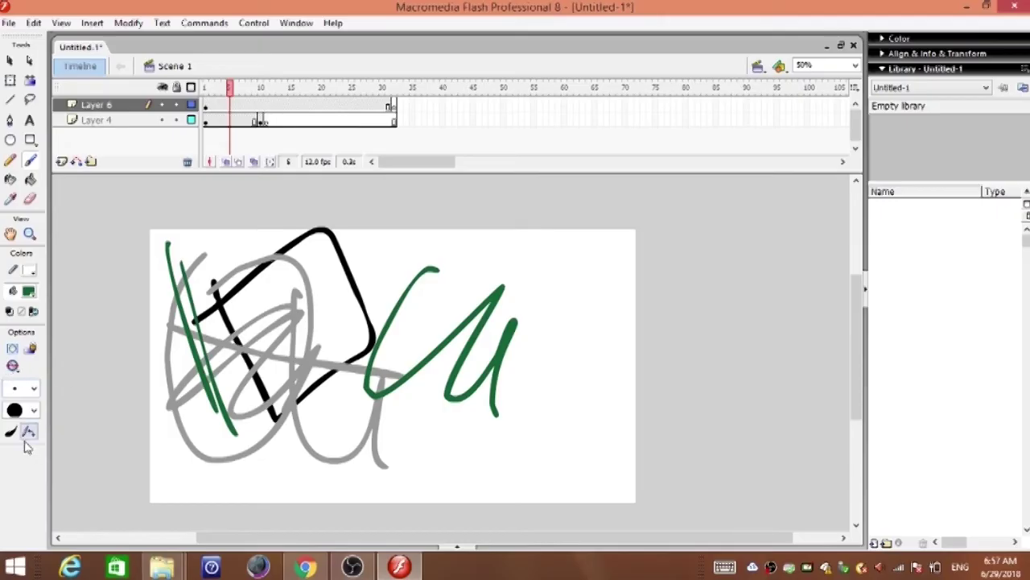
pyautogui.click(12, 433)
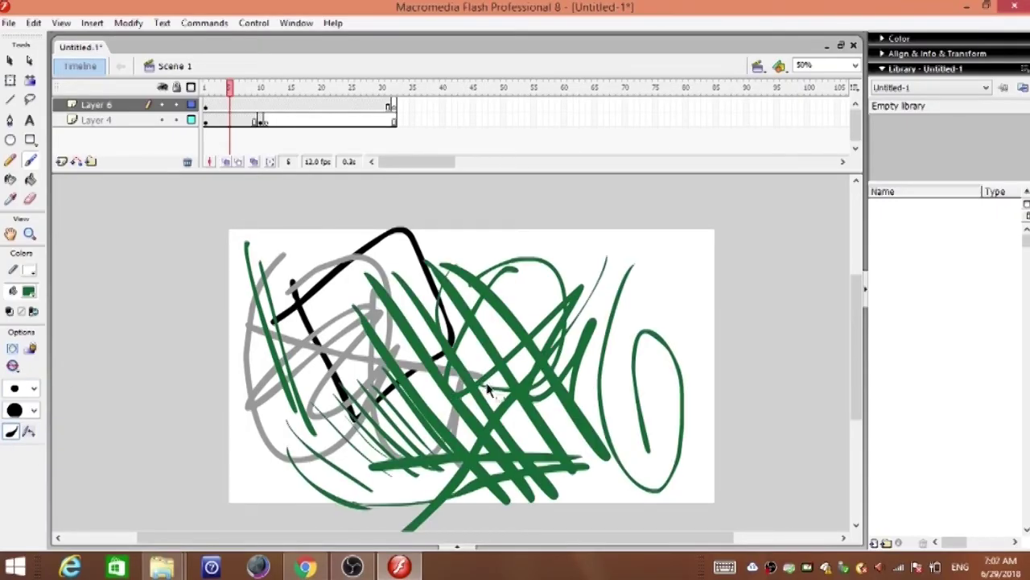
# Step: Import the slurp PNG image from the vidimg_mems folder into the document's library
pyautogui.hotkey('ctrl', '-')
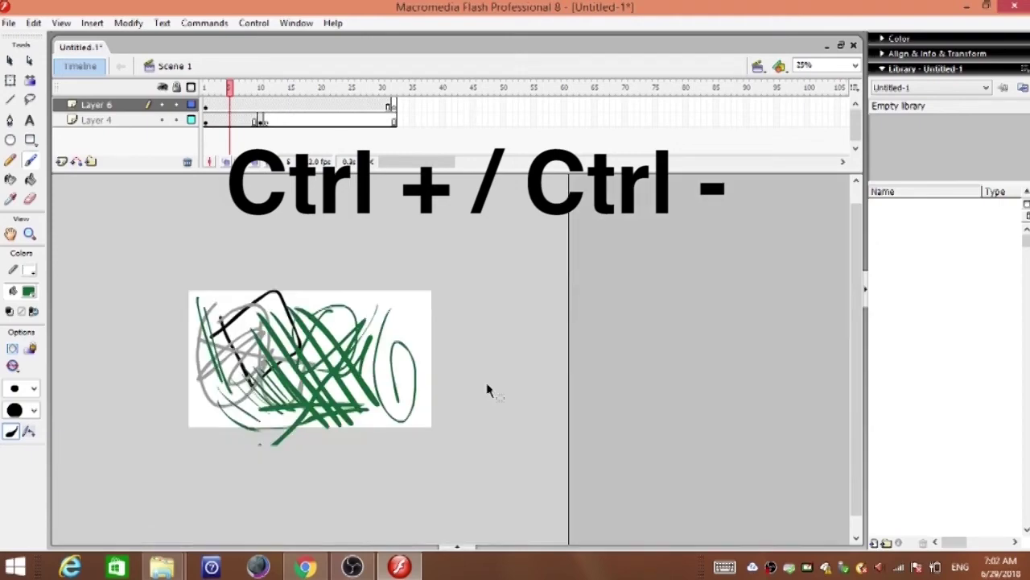
pyautogui.hotkey('ctrl', '=')
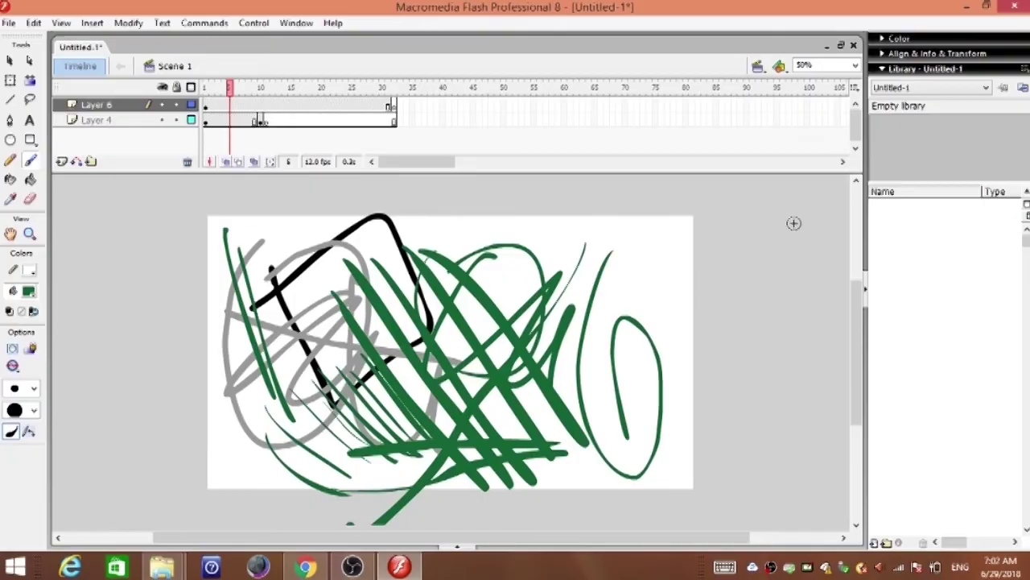
pyautogui.moveTo(161, 566)
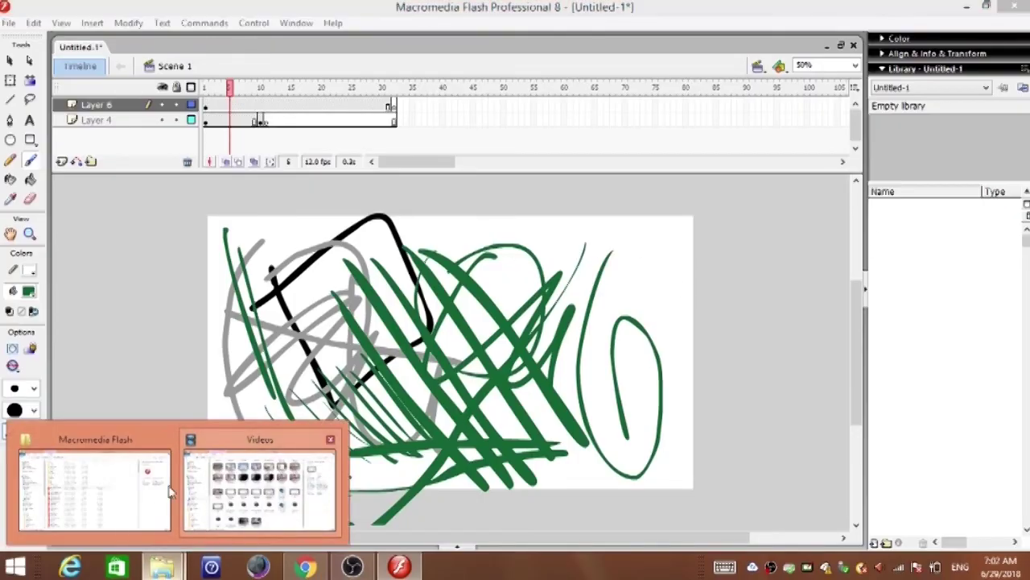
pyautogui.click(133, 491)
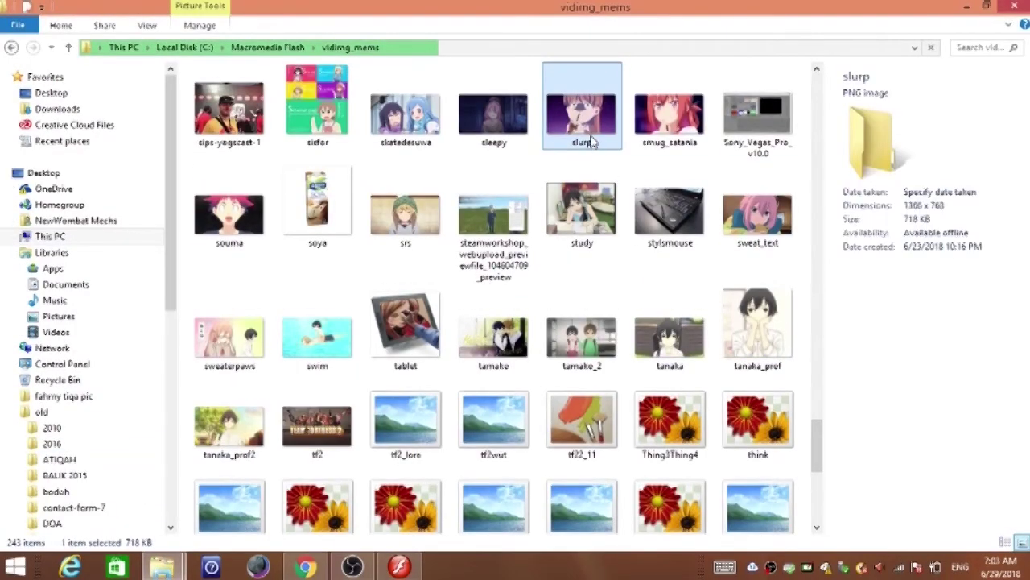
pyautogui.hotkey('alt', 'Tab')
pyautogui.moveTo(590, 130); pyautogui.dragTo(903, 241)
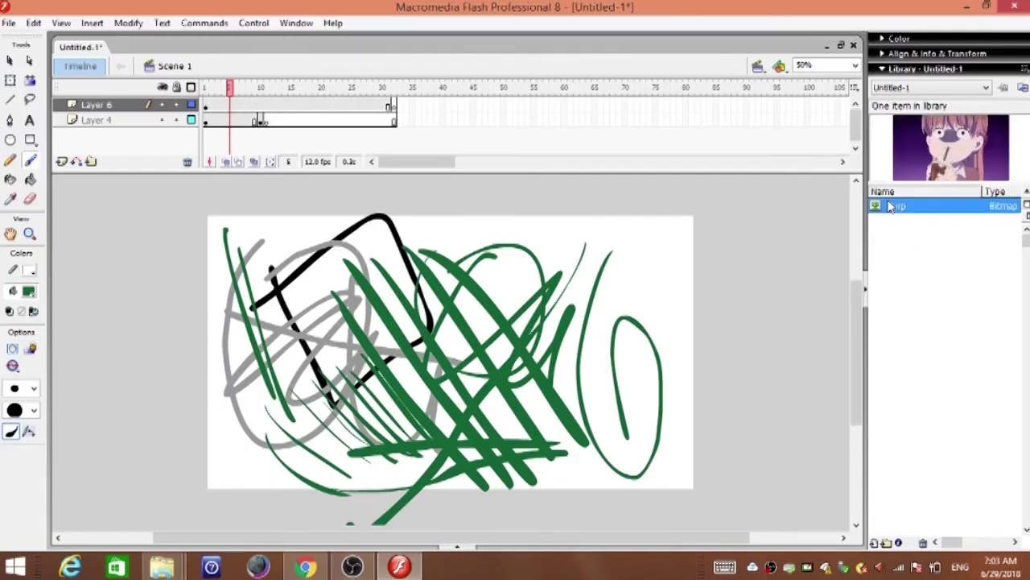
# Step: Place the slurp bitmap on the stage and scale it down with Free Transform to roughly the stage size
pyautogui.moveTo(858, 212)
pyautogui.mouseDown()
pyautogui.moveTo(739, 237)
pyautogui.moveTo(451, 355)
pyautogui.mouseUp()
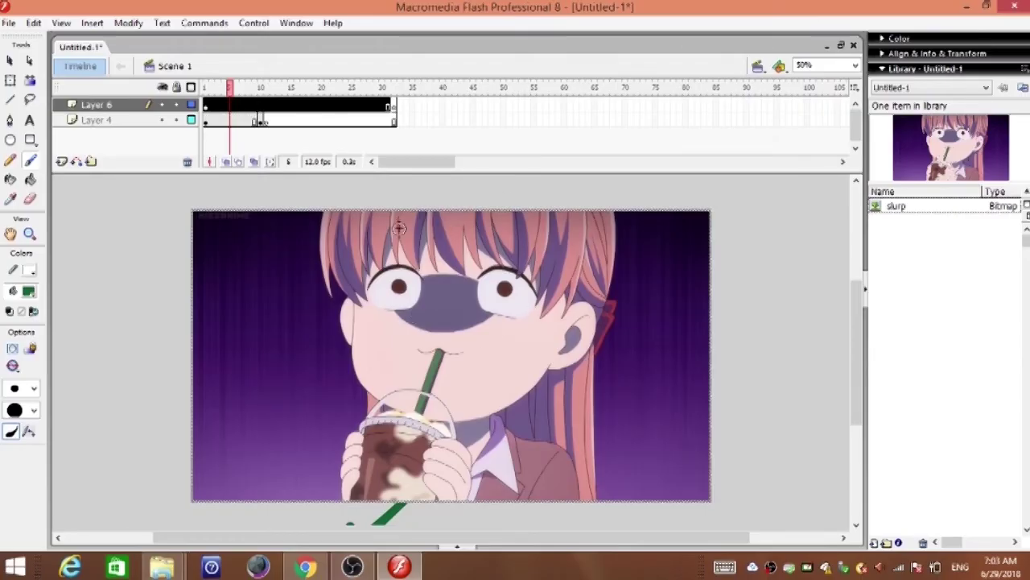
pyautogui.click(11, 80)
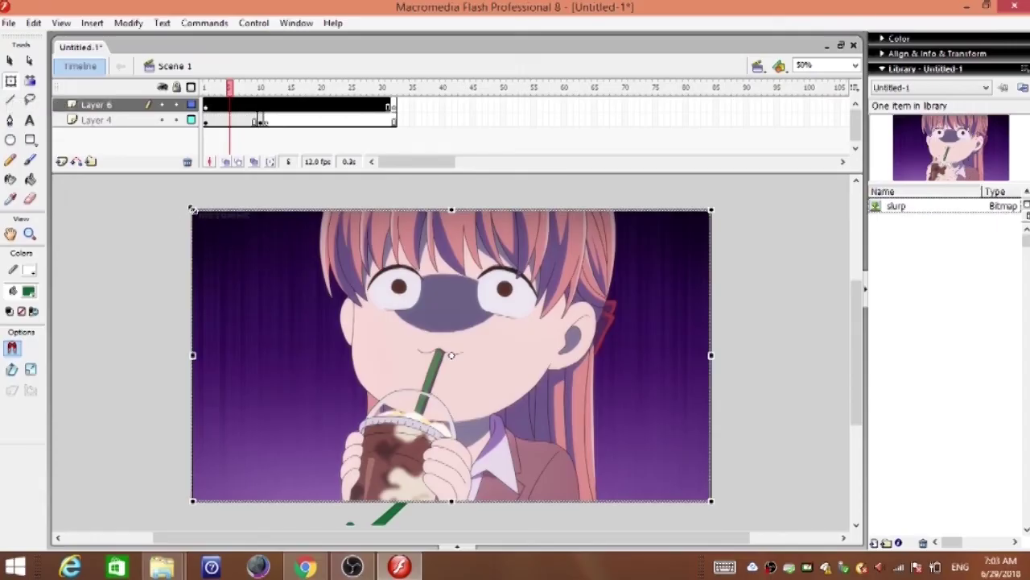
pyautogui.moveTo(193, 209); pyautogui.dragTo(214, 220)
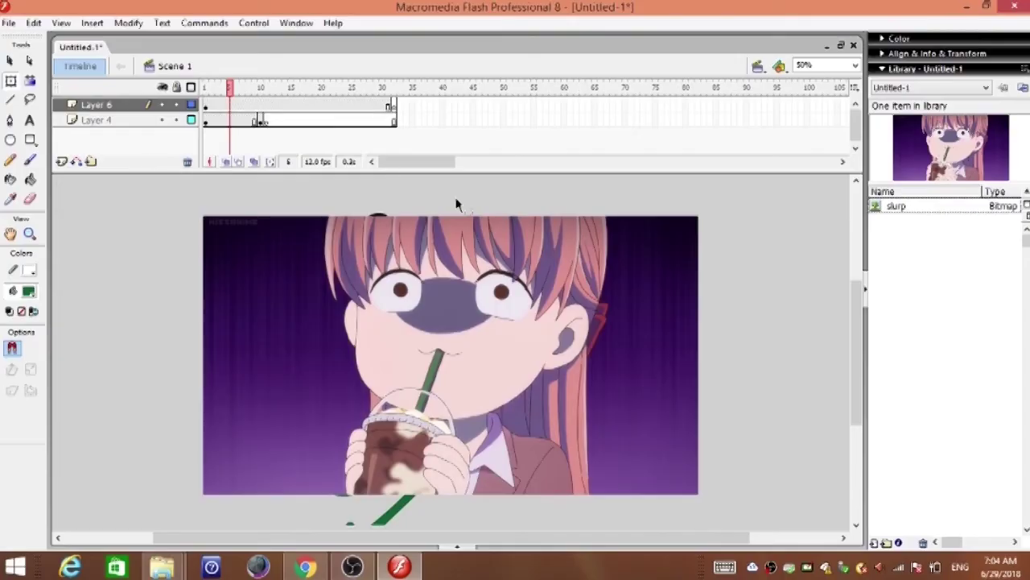
# Step: Import the Censor Beep Sound Effect MP3 from the Video aud folder into the library and add it to Layer 6 at frame 1
pyautogui.click(900, 206)
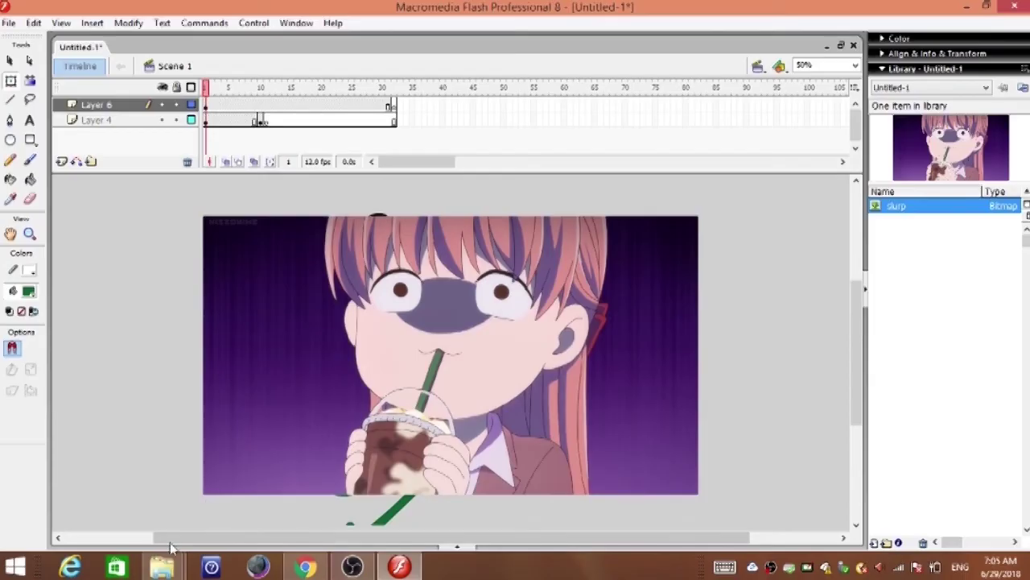
pyautogui.click(162, 568)
pyautogui.click(154, 484)
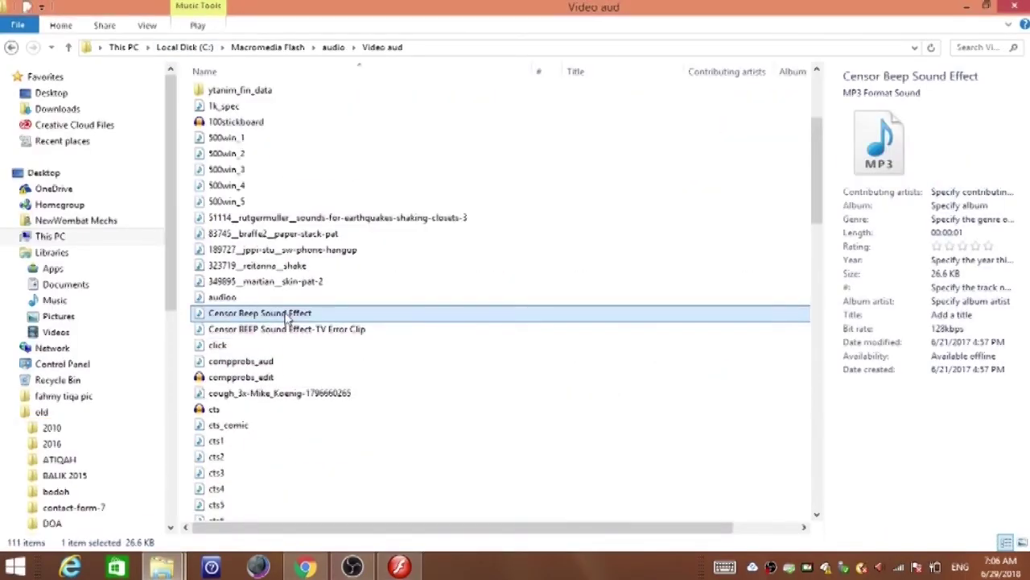
pyautogui.moveTo(286, 315); pyautogui.dragTo(936, 390)
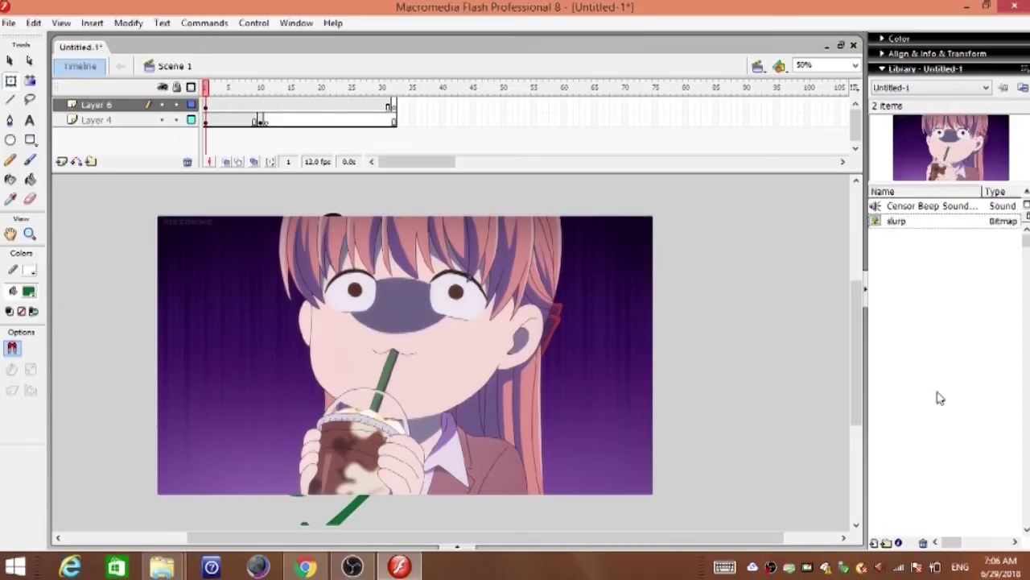
pyautogui.click(943, 207)
pyautogui.moveTo(615, 296); pyautogui.dragTo(357, 348)
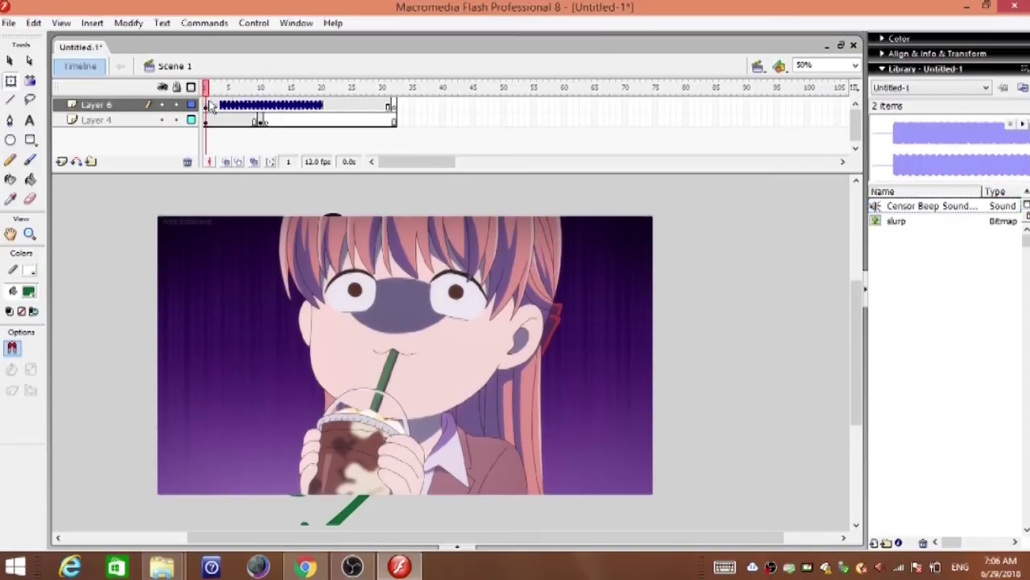
# Step: Inspect frames along the sound waveform on Layer 6, return to frame 1 and play the timeline
pyautogui.click(211, 104)
pyautogui.click(224, 105)
pyautogui.click(273, 105)
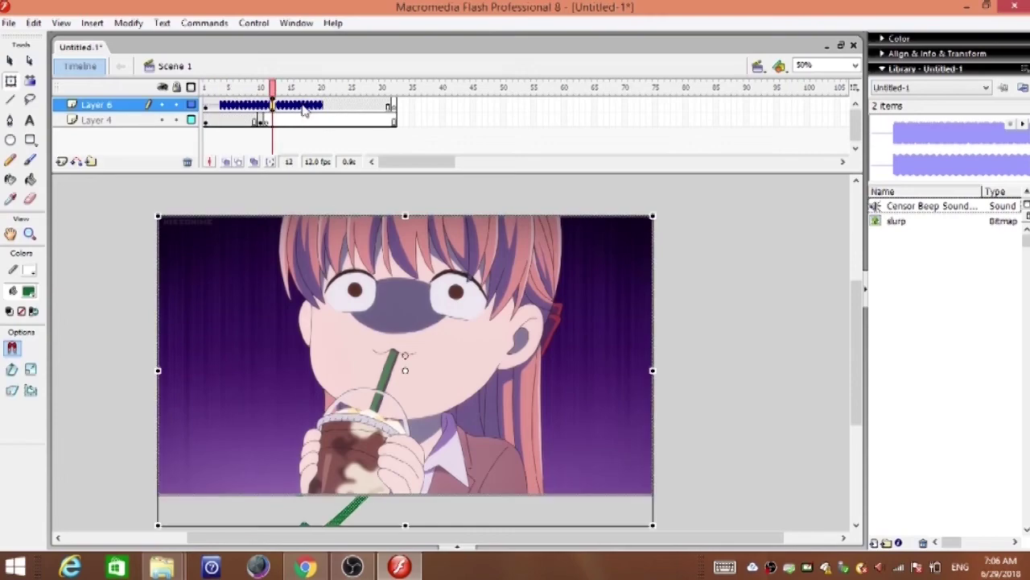
pyautogui.click(306, 108)
pyautogui.click(207, 111)
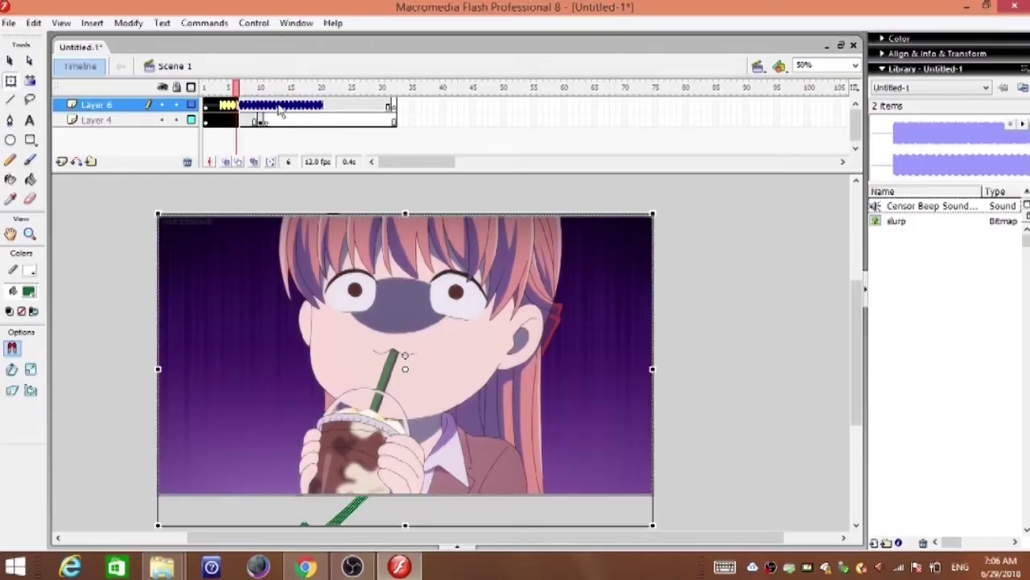
pyautogui.click(208, 112)
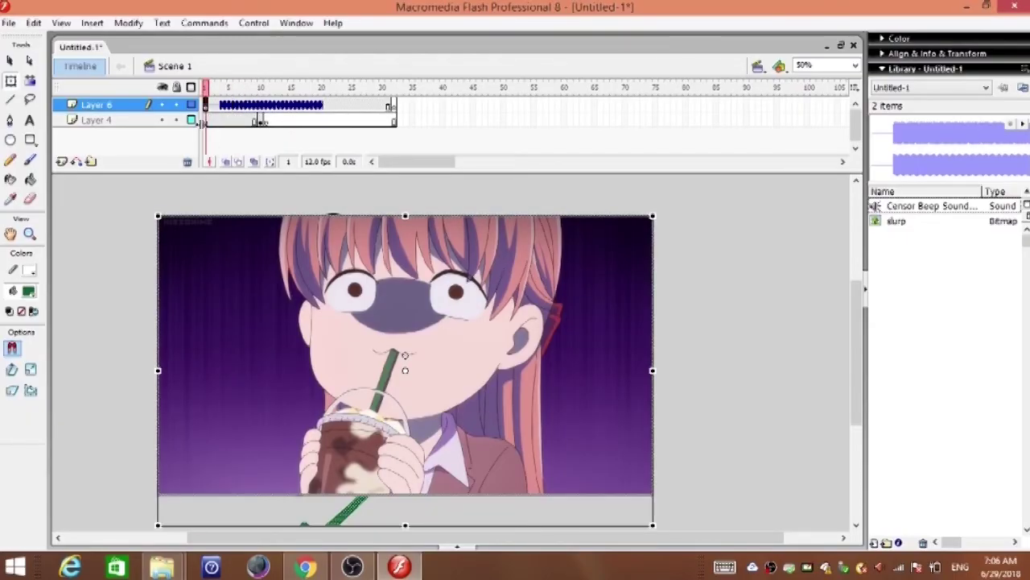
pyautogui.press('Return')
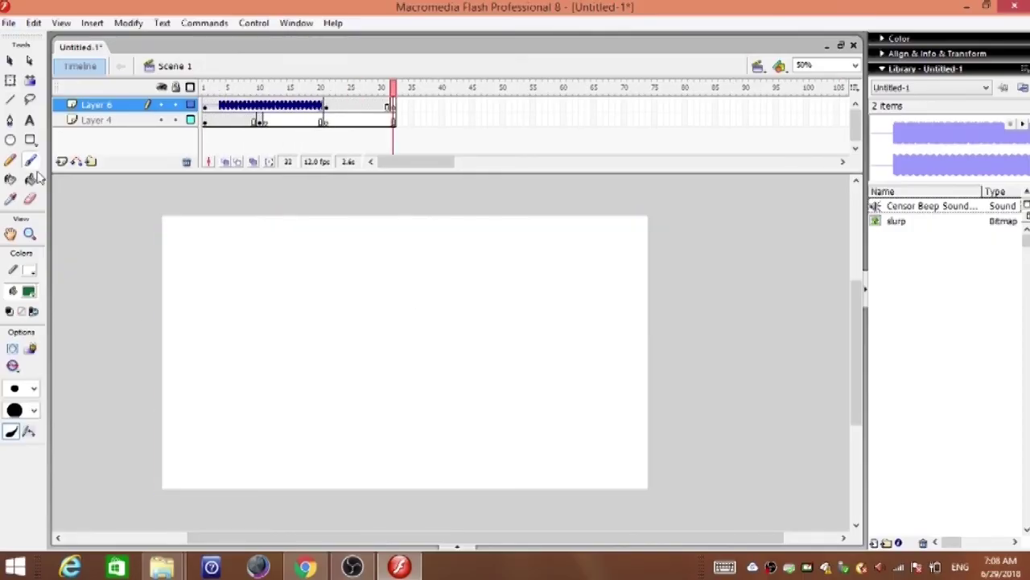
# Step: Save the document in the Macromedia Flash folder as testvideo_mechs, using the Flash 8 Document (*.fla) type
pyautogui.click(6, 25)
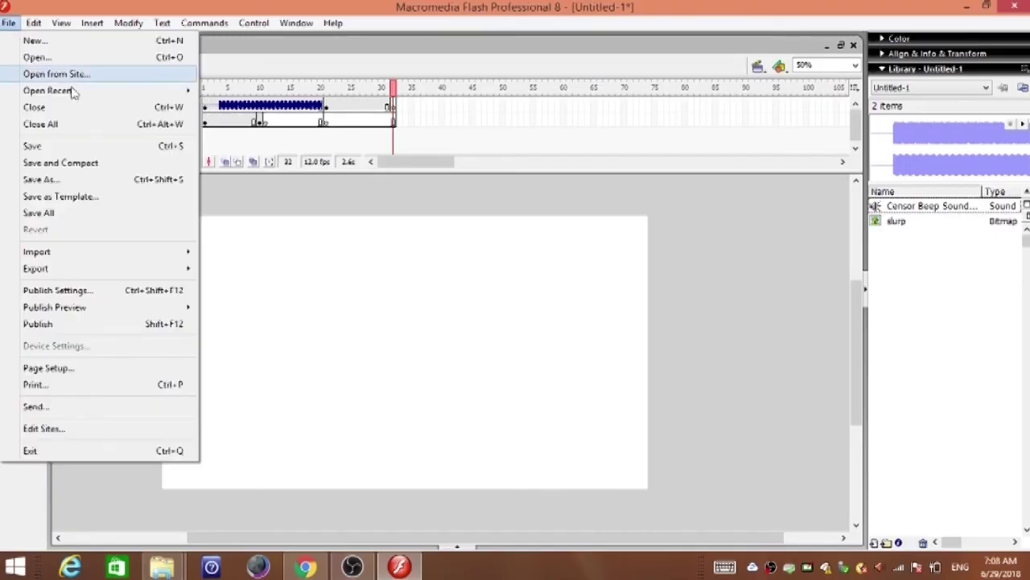
pyautogui.click(7, 25)
pyautogui.click(6, 24)
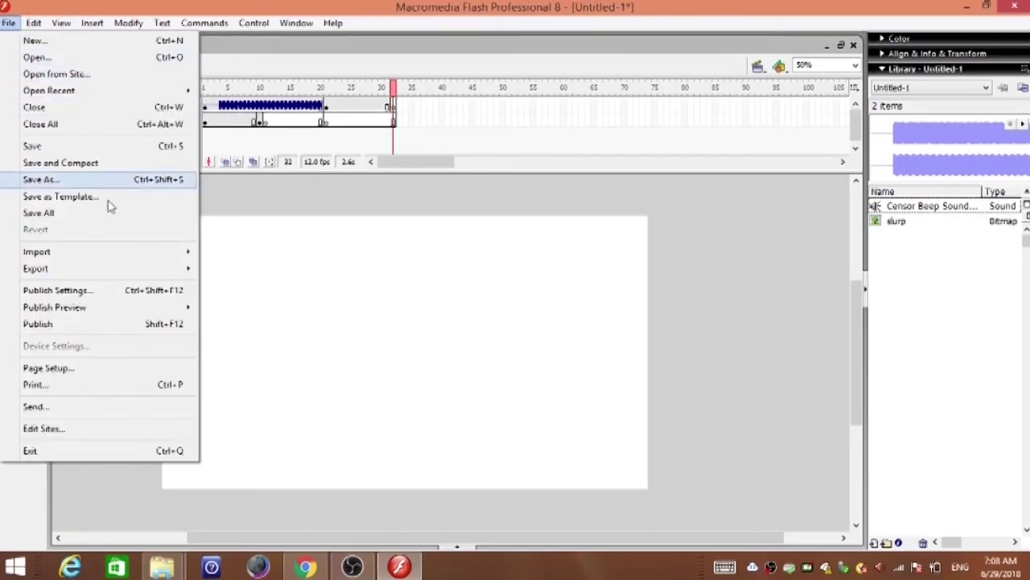
pyautogui.click(34, 147)
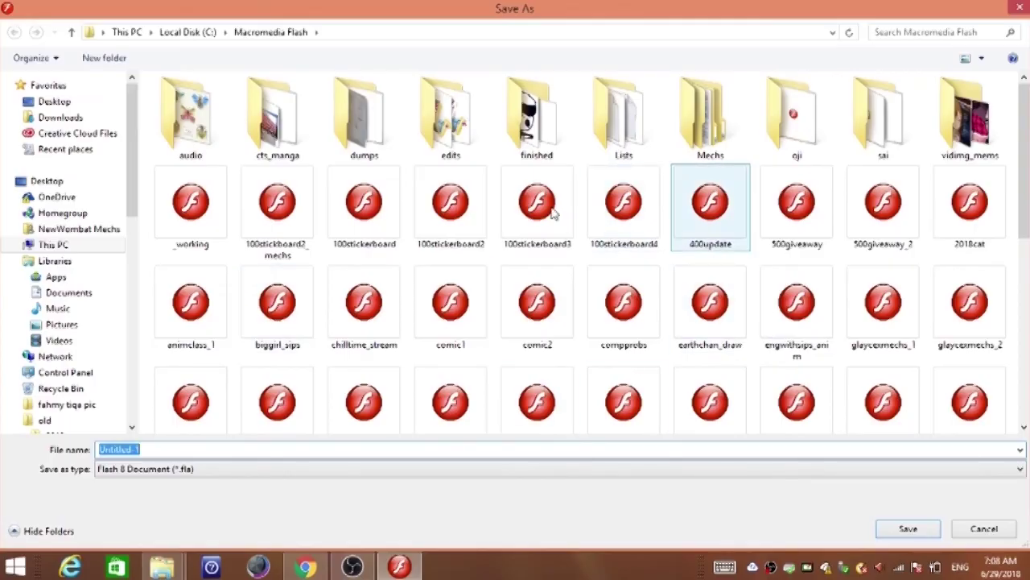
pyautogui.click(190, 470)
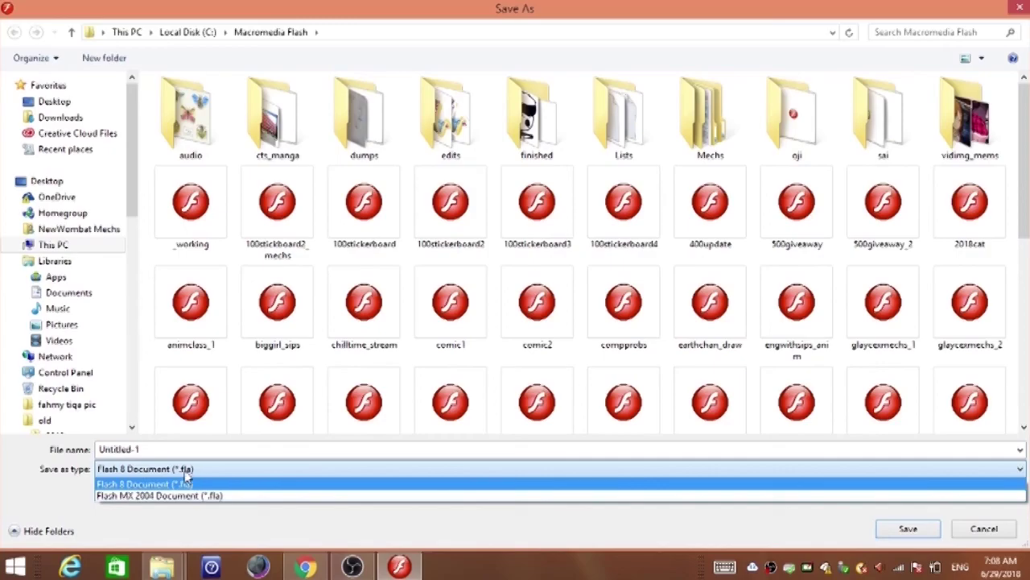
pyautogui.click(185, 483)
pyautogui.doubleClick(163, 449)
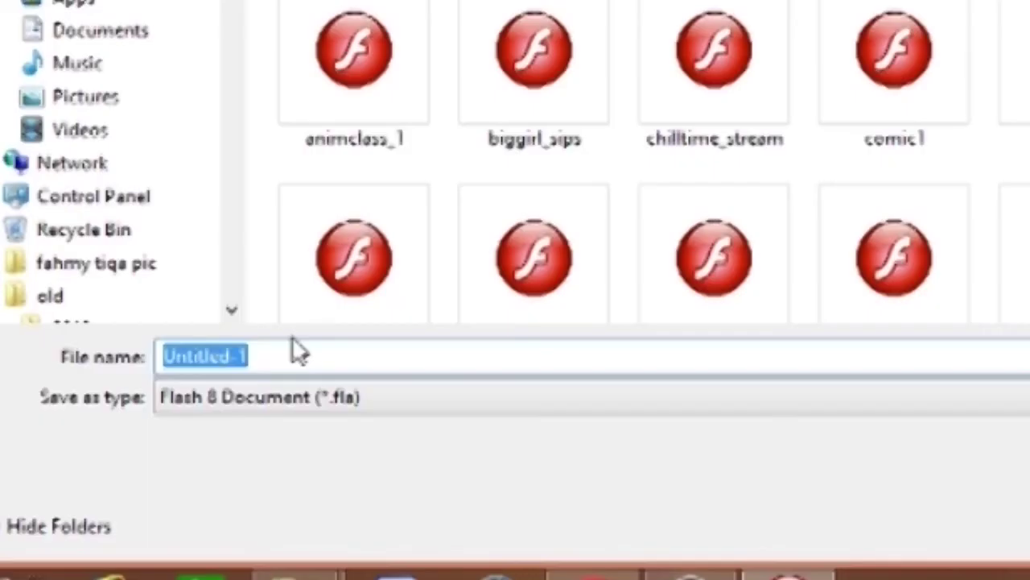
pyautogui.write('test')
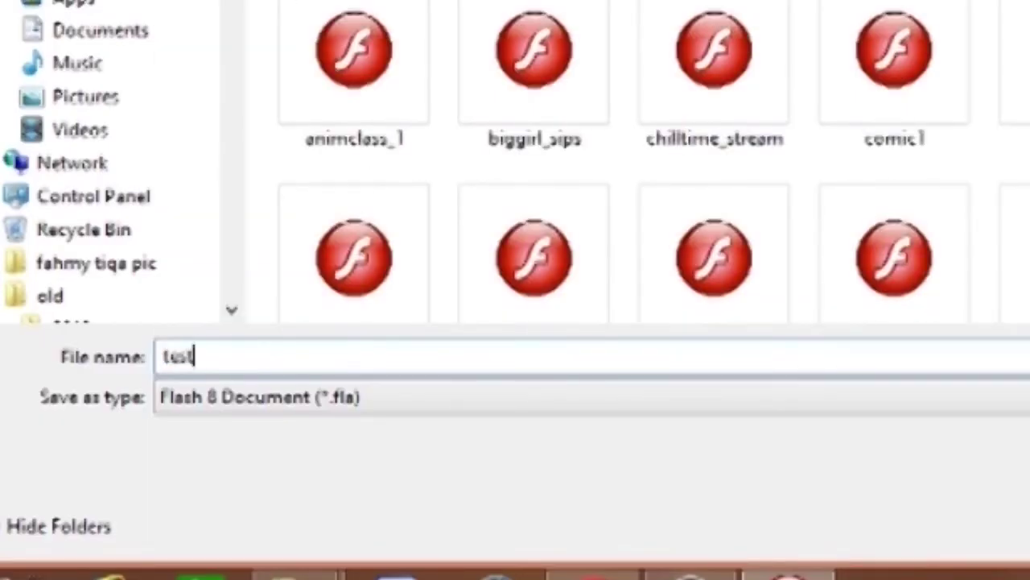
pyautogui.write('video')
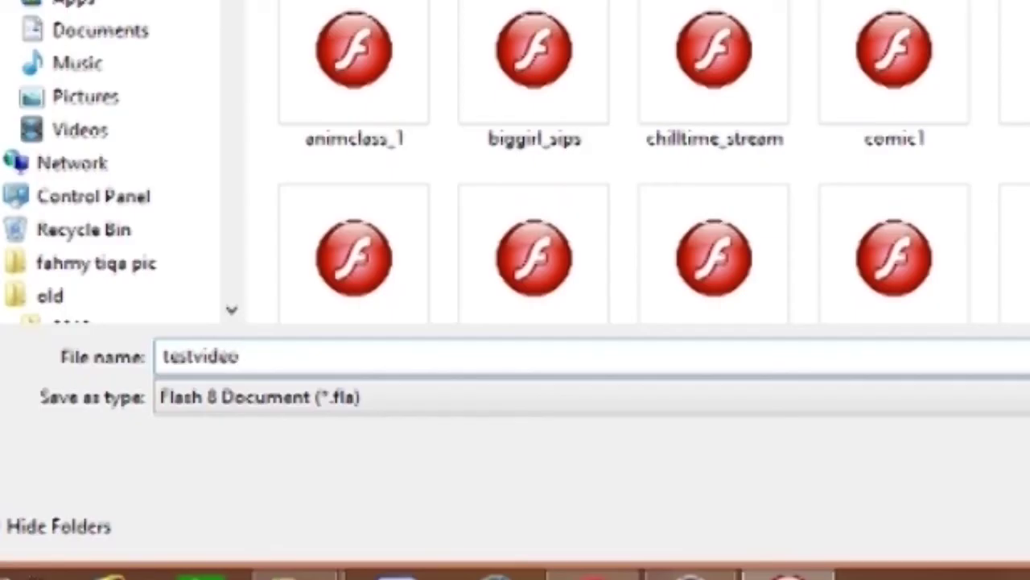
pyautogui.write('_mechs')
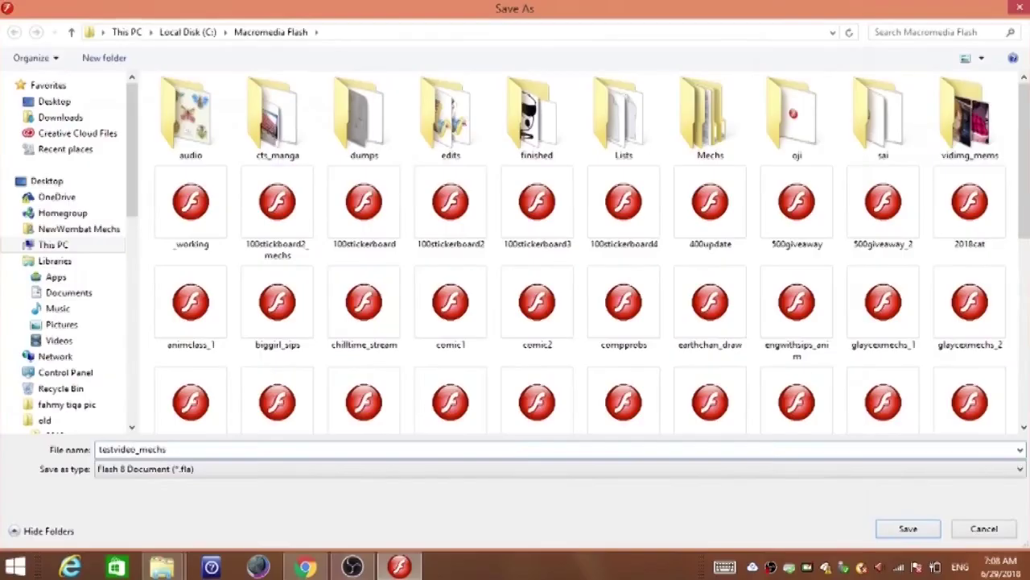
pyautogui.press('Return')
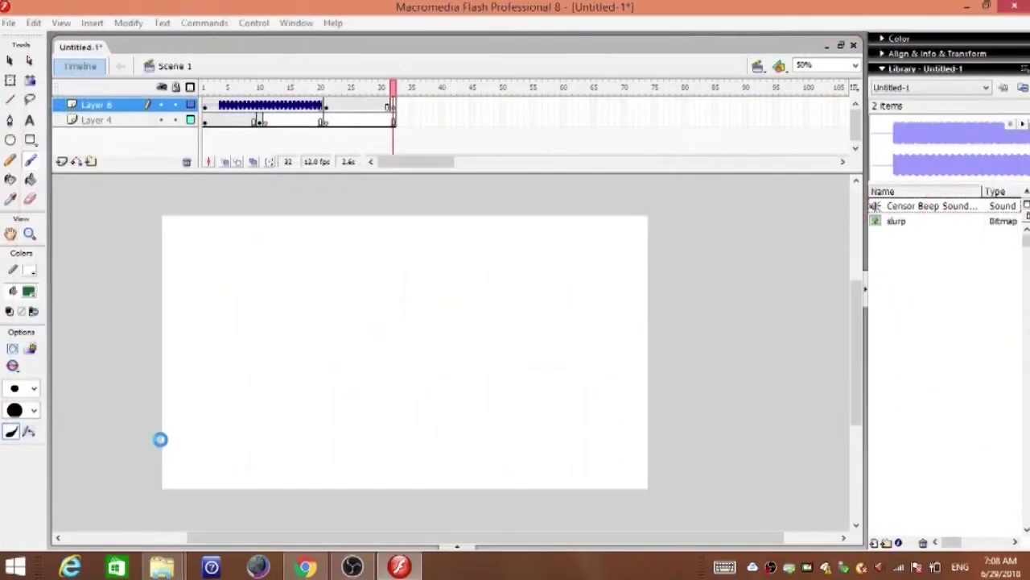